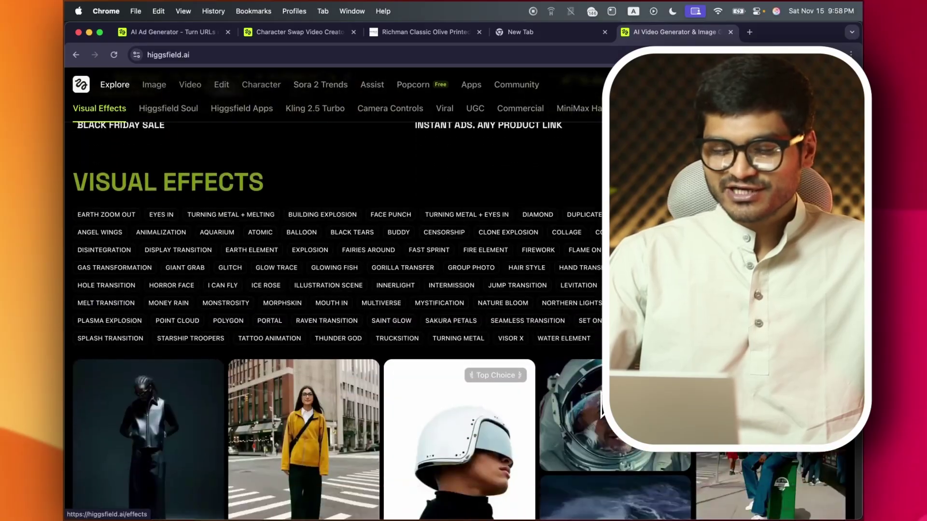
- Browse the Visual Effects and Sora 2 Community galleries on the Higgsfield explore page
scroll(601, 405, down, 4)
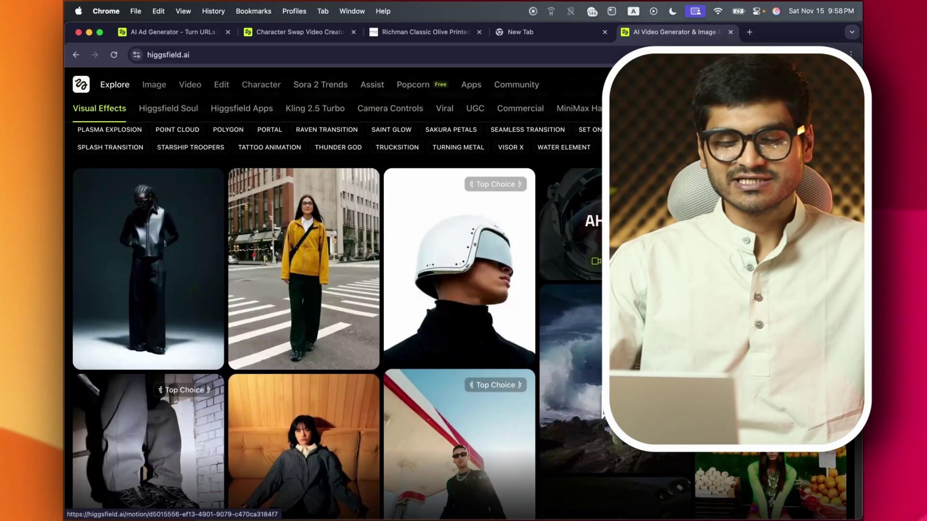
scroll(541, 430, up, 8)
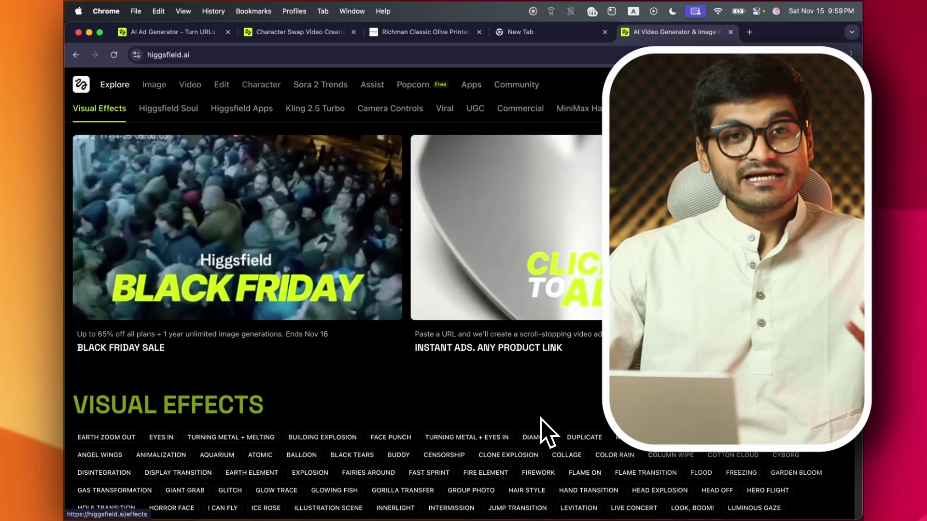
scroll(543, 425, down, 5)
scroll(544, 430, down, 10)
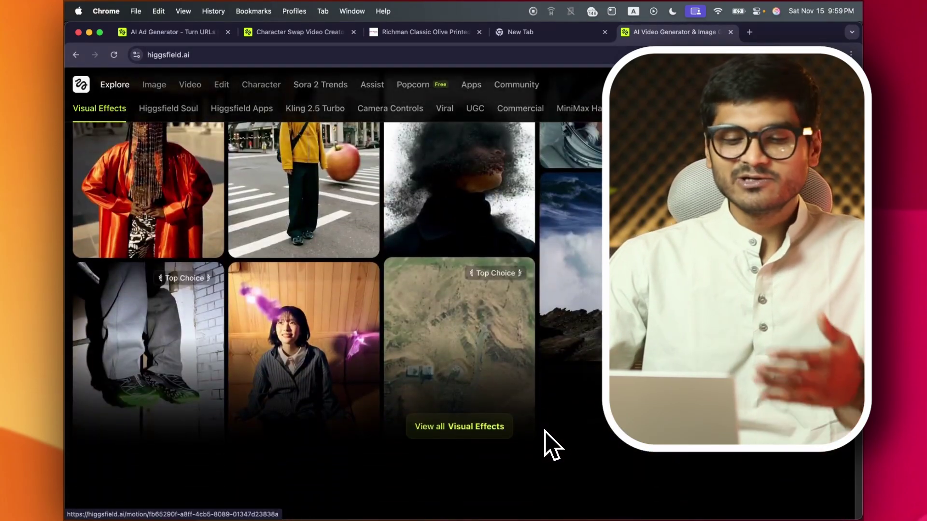
scroll(545, 432, down, 5)
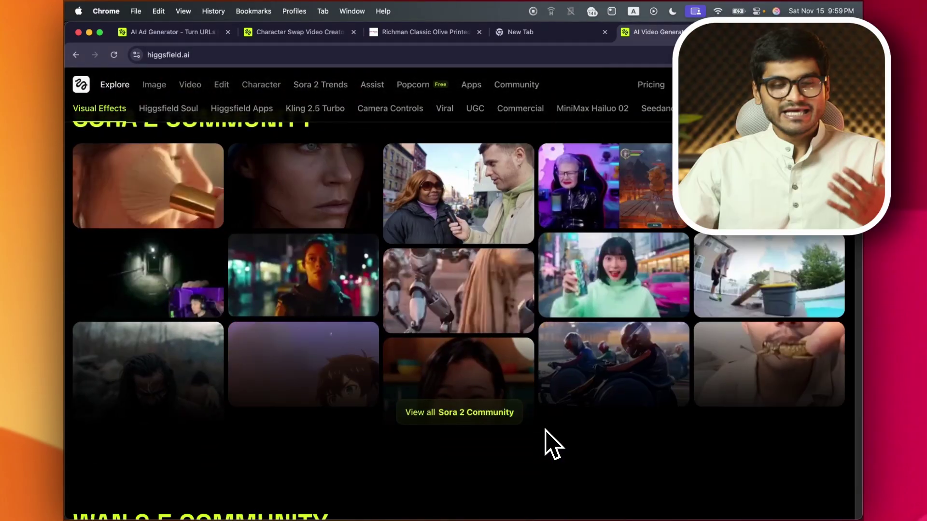
scroll(546, 431, up, 15)
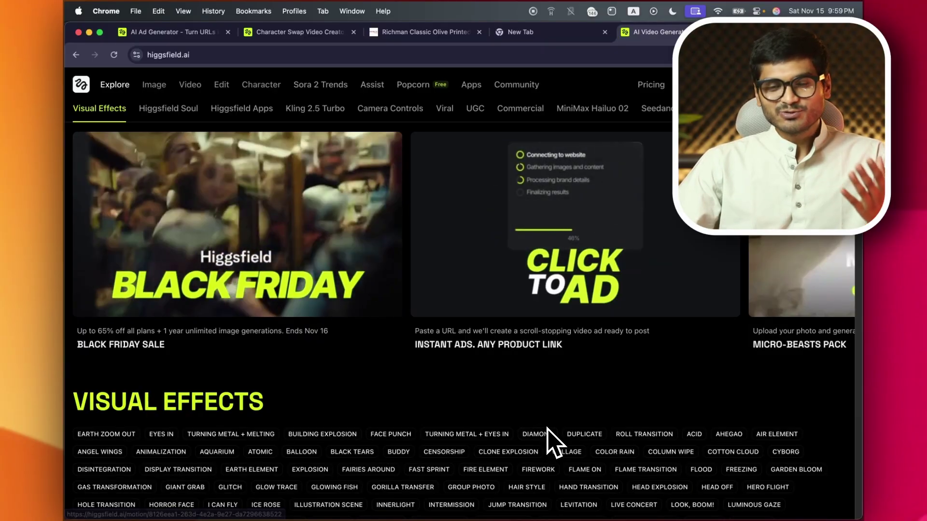
scroll(300, 352, down, 2)
scroll(476, 383, down, 10)
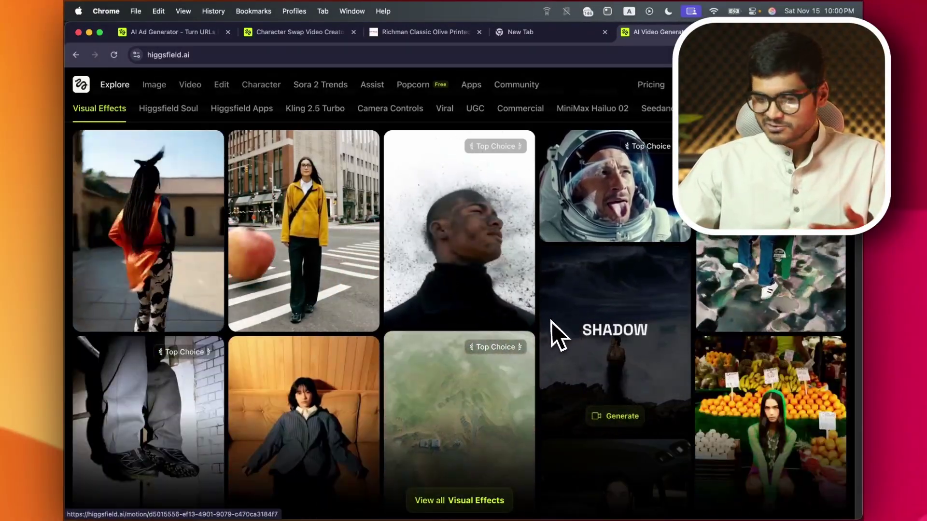
- Look through the Wan 2.5 Community, Higgsfield Soul, Higgsfield Apps, Kling 2.5 Turbo and Camera Controls galleries
scroll(551, 328, down, 12)
scroll(551, 328, down, 8)
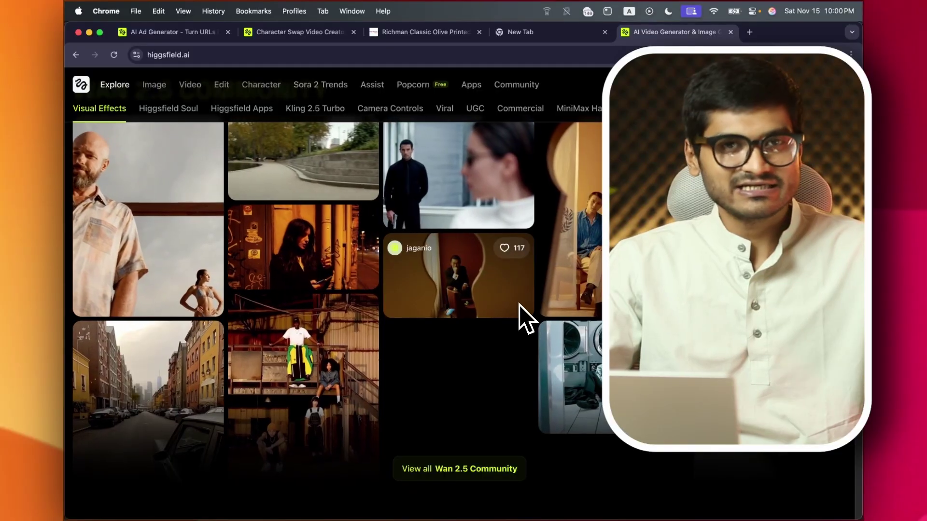
scroll(520, 305, down, 10)
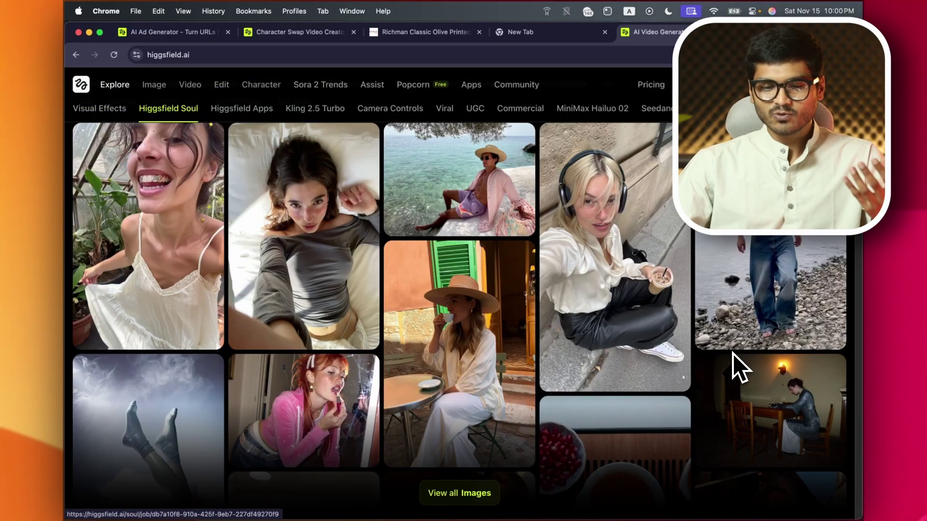
scroll(724, 348, down, 5)
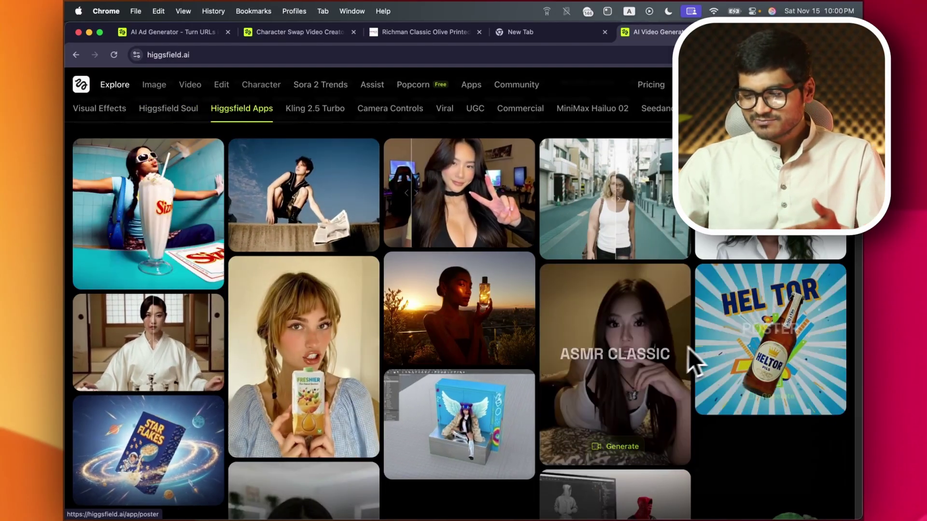
scroll(786, 469, down, 5)
scroll(786, 469, down, 6)
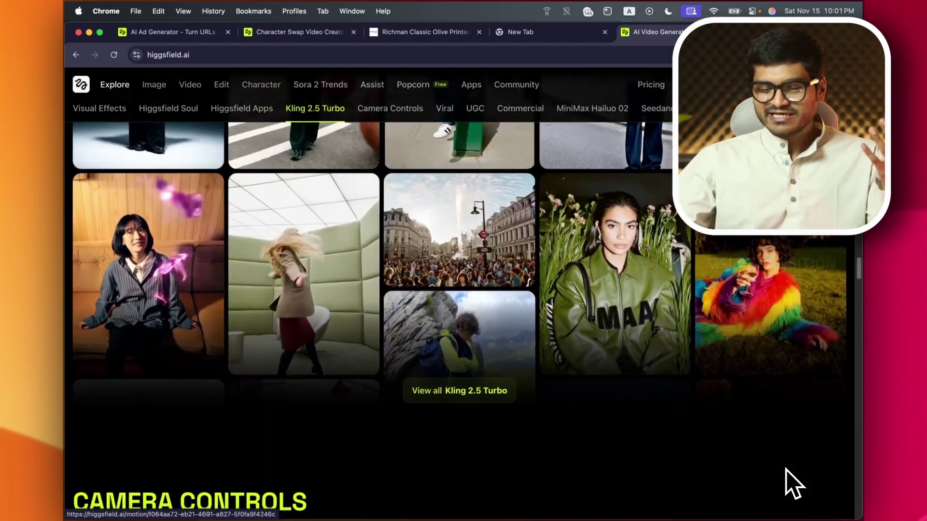
scroll(787, 472, down, 1)
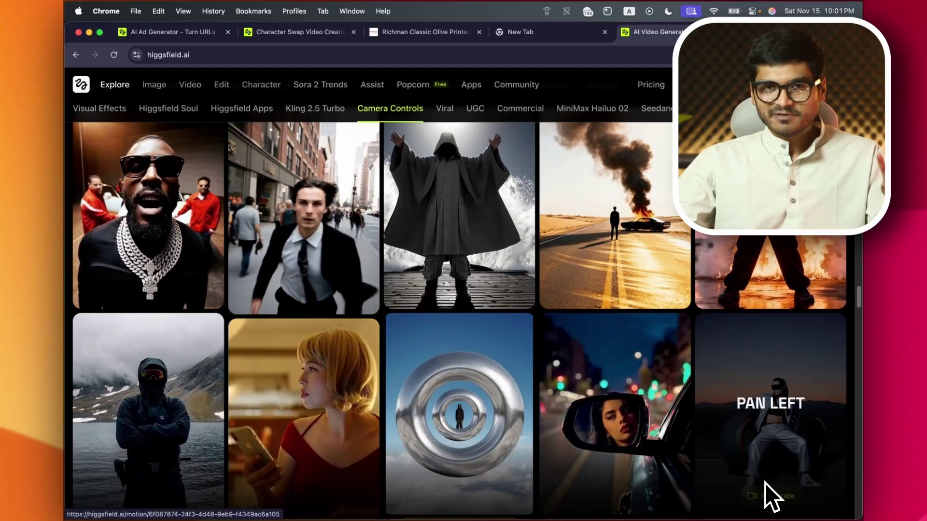
scroll(765, 483, down, 8)
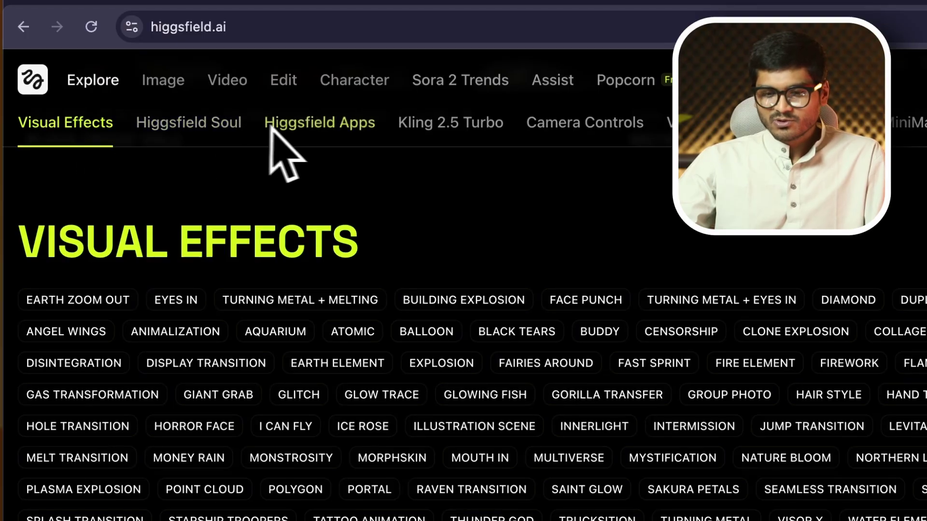
- Go to the Soul image generator and view its list of available image models
mouse_move(187, 88)
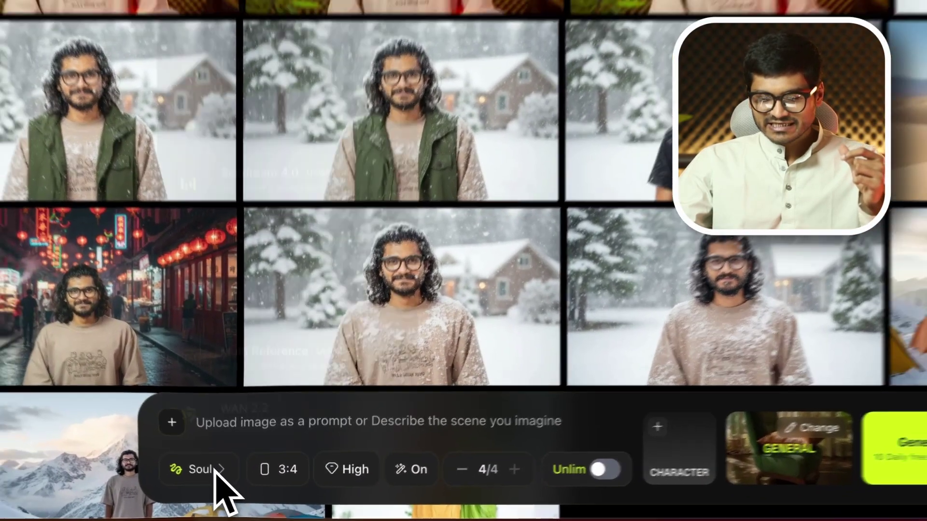
click(215, 470)
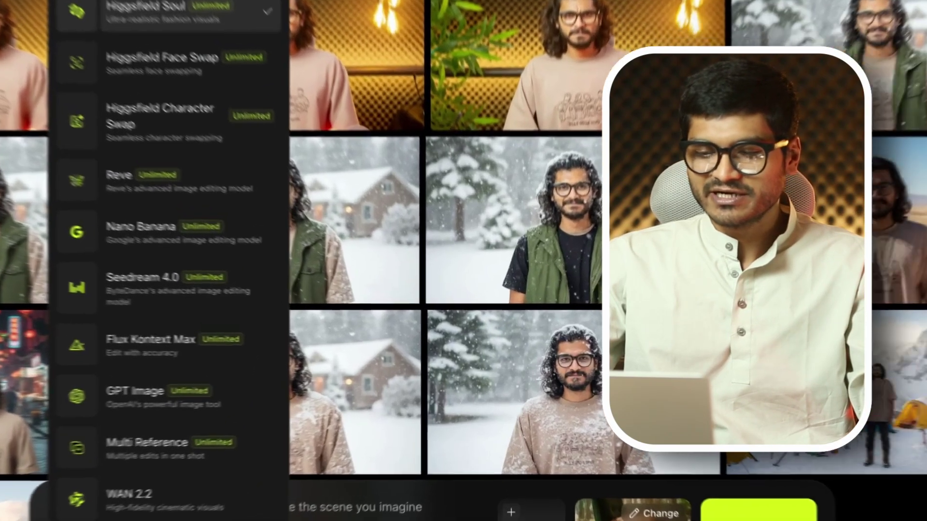
mouse_move(554, 347)
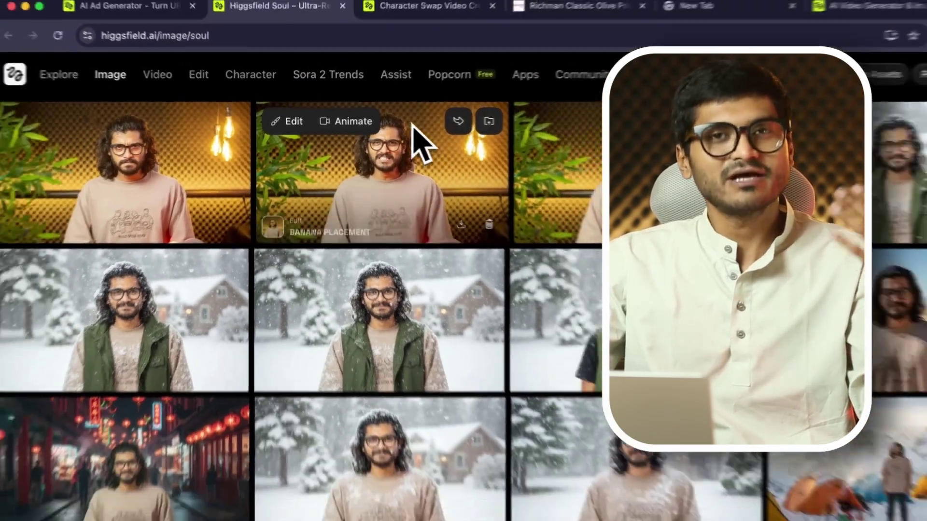
- Open Fashion Factory from the image features and look through its style templates, including Light Blue Studio
mouse_move(110, 74)
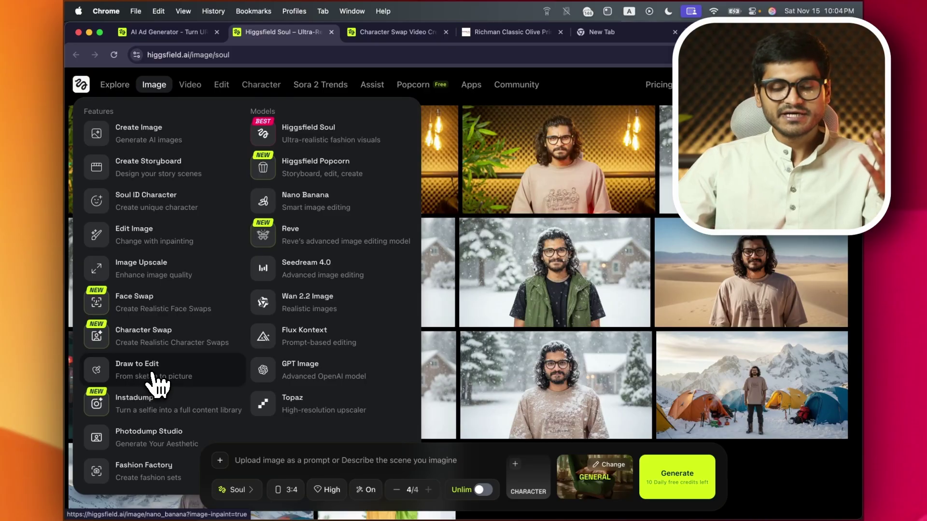
click(148, 483)
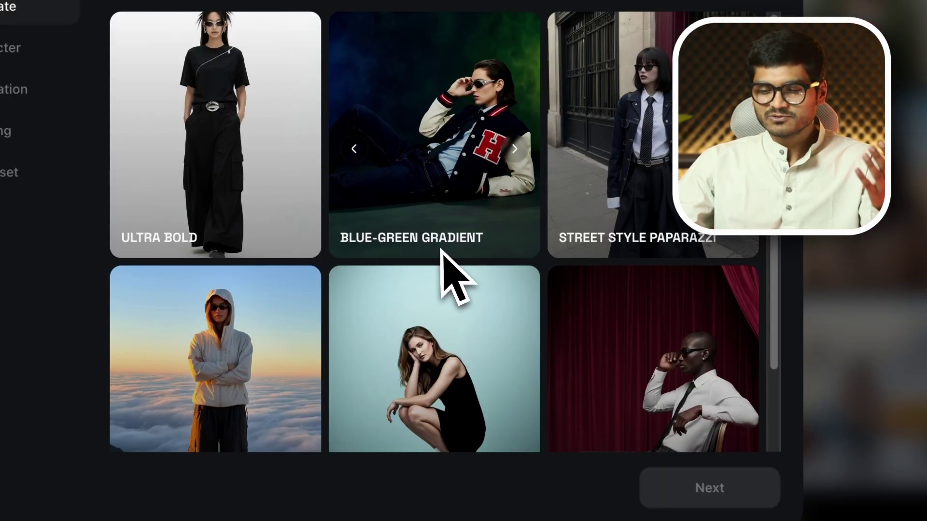
scroll(440, 249, down, 2)
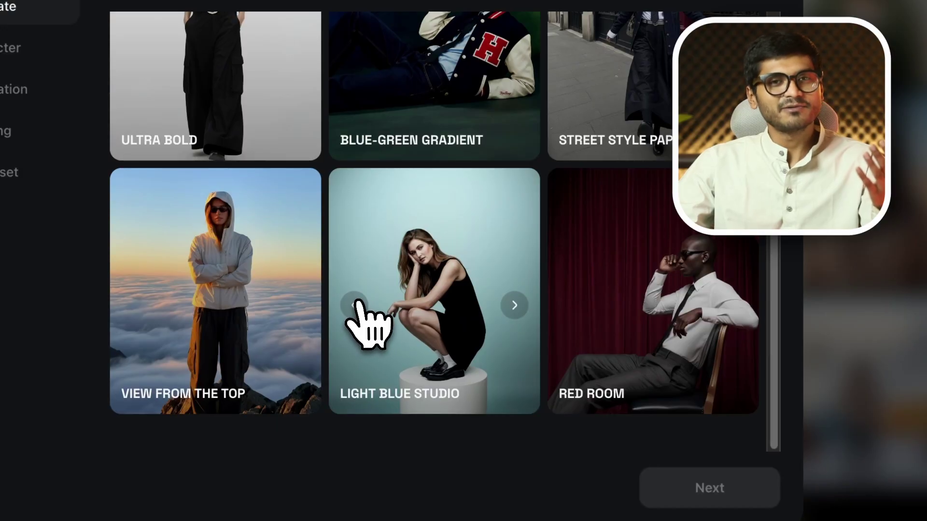
click(355, 304)
- Open the page for making your own character and look over the ready-made characters
click(695, 478)
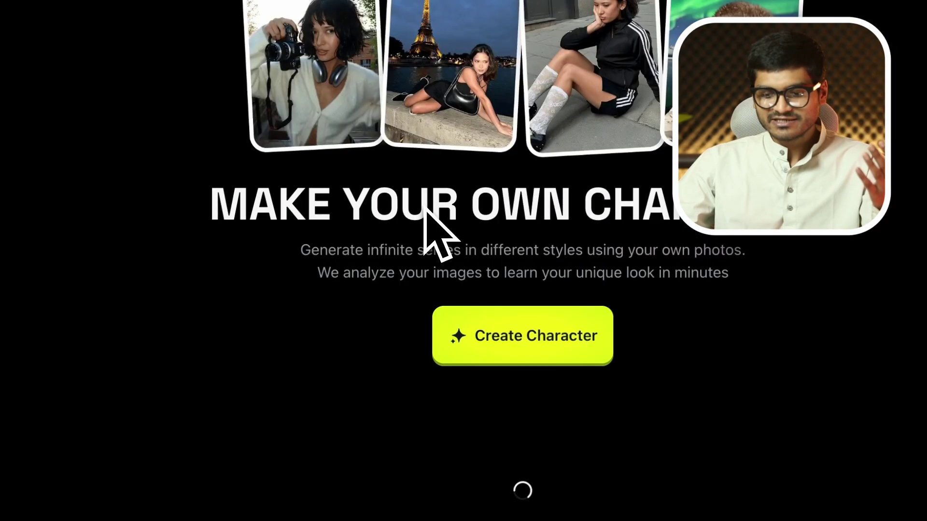
scroll(459, 357, down, 3)
scroll(342, 328, up, 1)
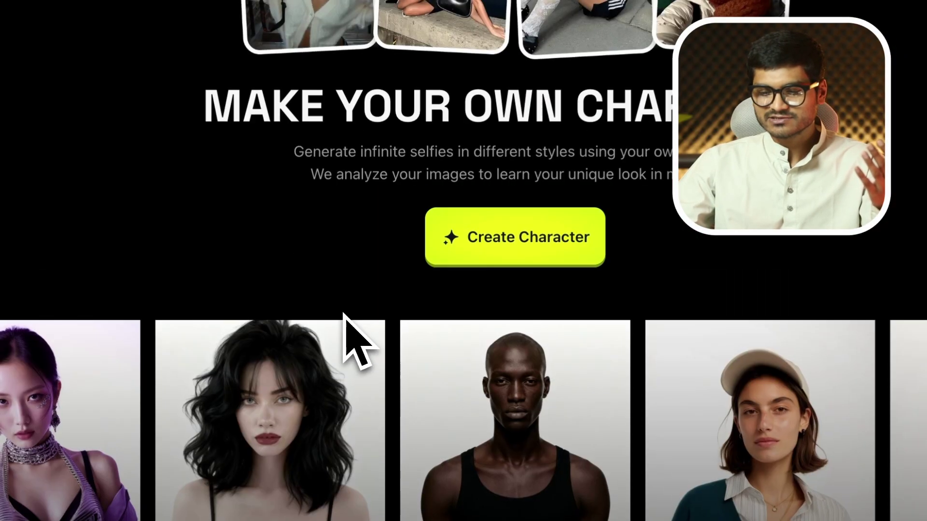
scroll(531, 386, down, 2)
mouse_move(580, 405)
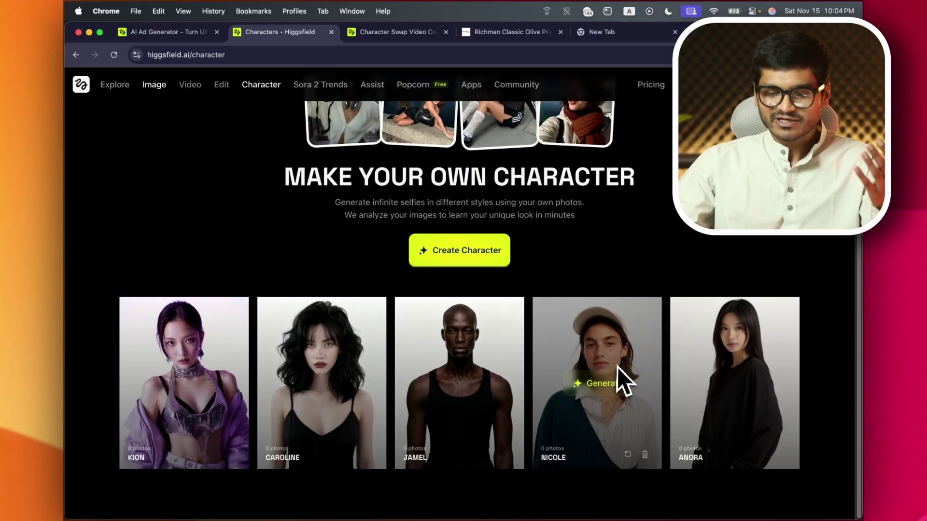
mouse_move(201, 393)
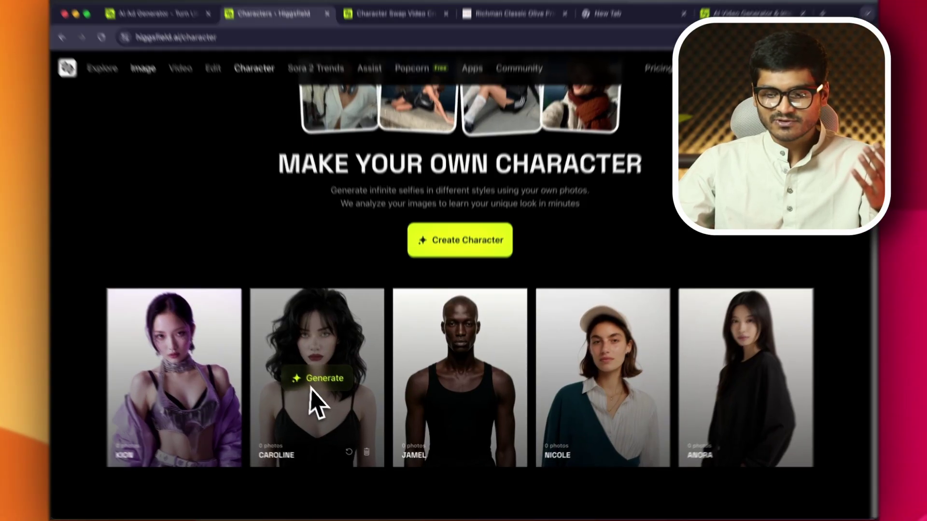
- Generate four 3:4 high-quality Soul images with the Caroline character and the General style, and view the first image enlarged
click(314, 385)
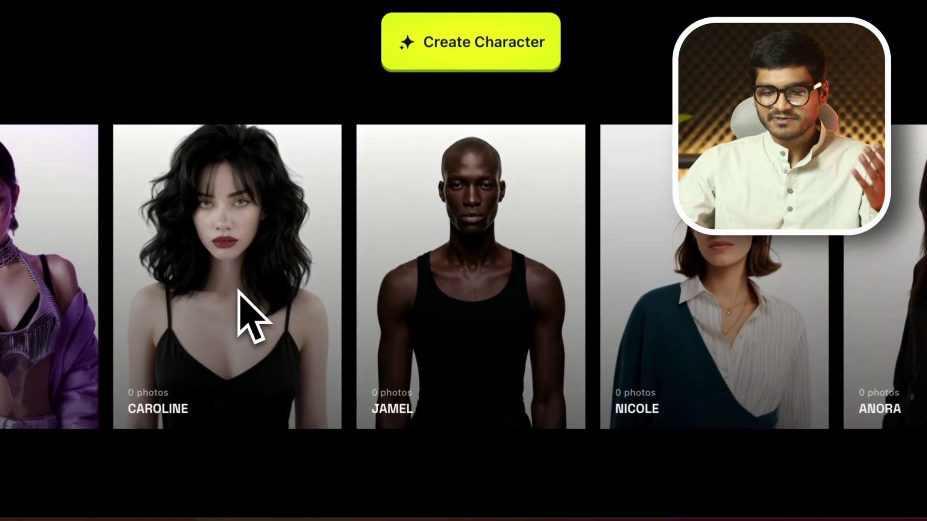
click(582, 226)
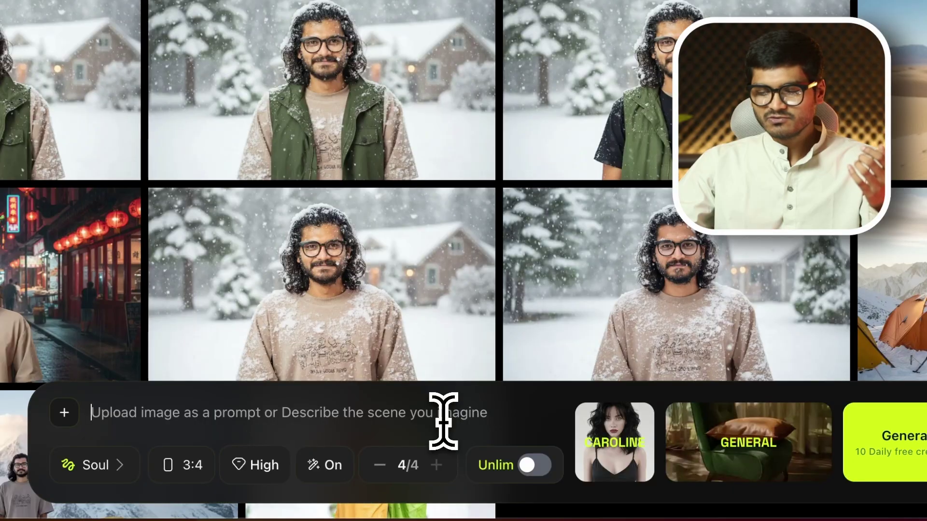
click(903, 456)
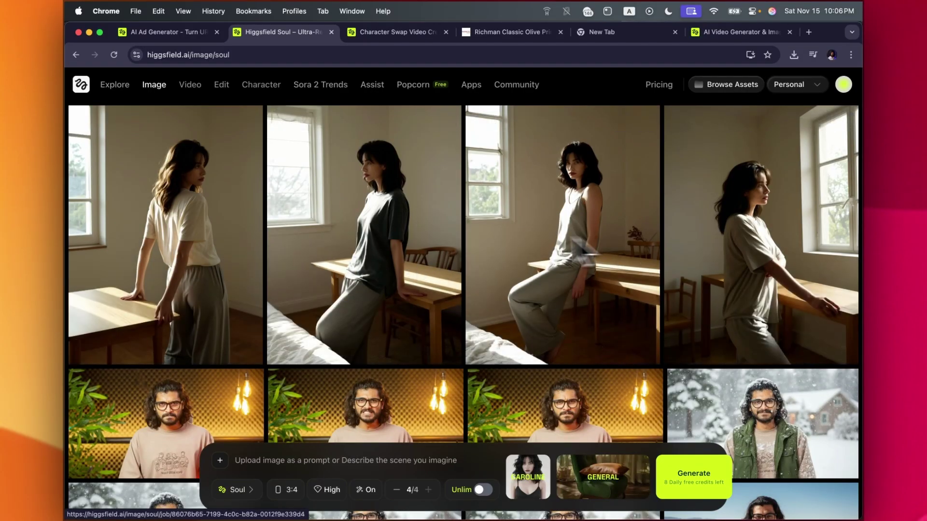
click(200, 260)
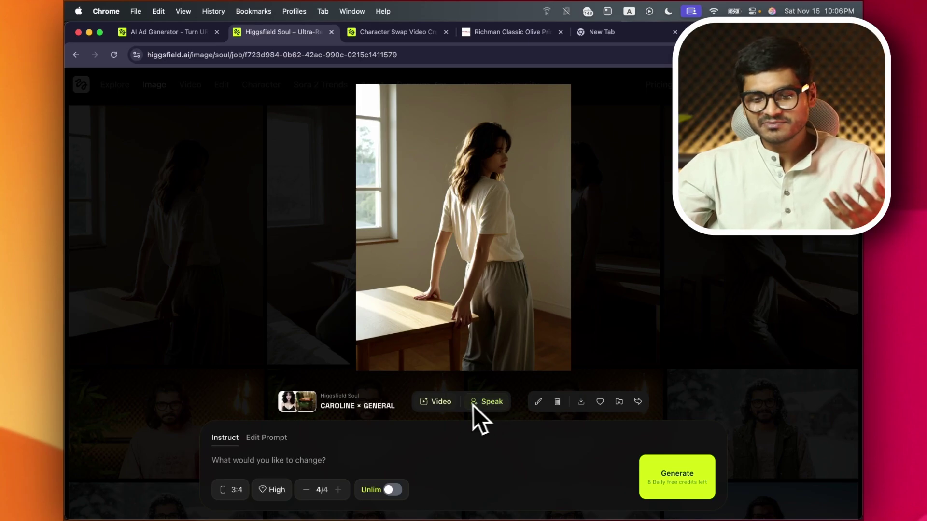
click(215, 318)
- Compare the upscaled hat portrait with its original and check which Topaz models the upscaler offers
mouse_move(154, 85)
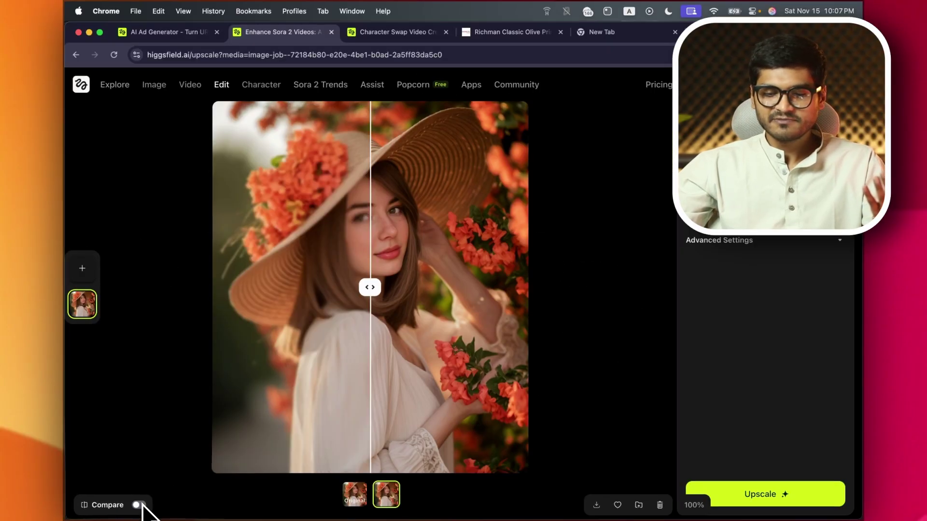
drag(354, 308, 585, 277)
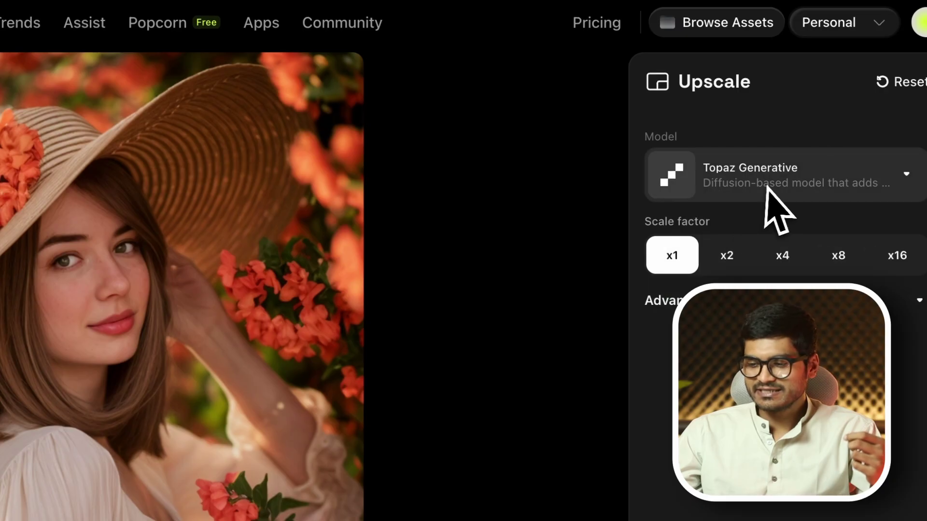
click(753, 175)
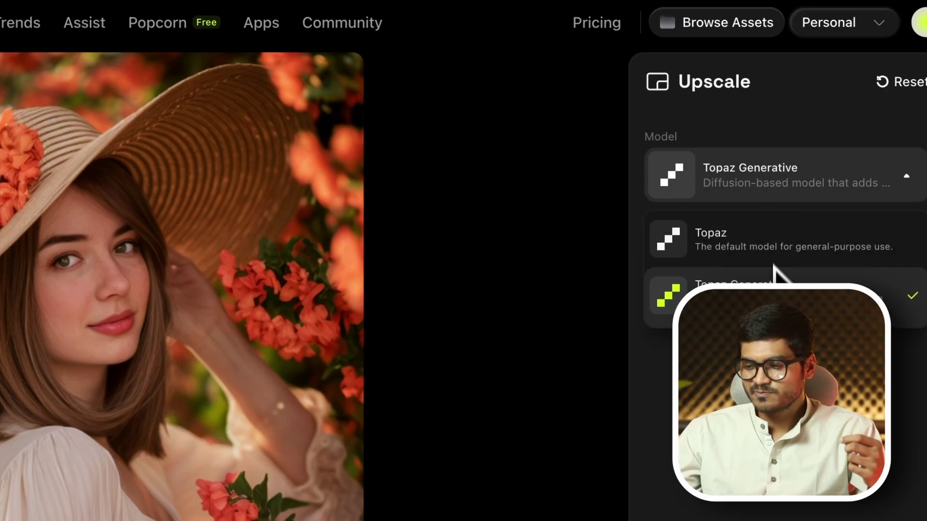
click(573, 348)
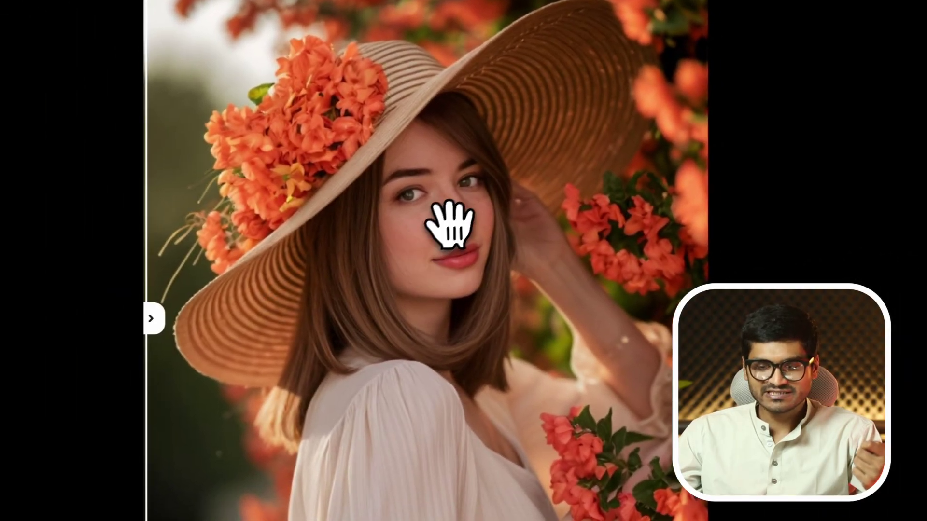
- Sweep the comparison divider back and forth across the hat portrait to examine the original against the upscaled detail
drag(154, 319, 595, 278)
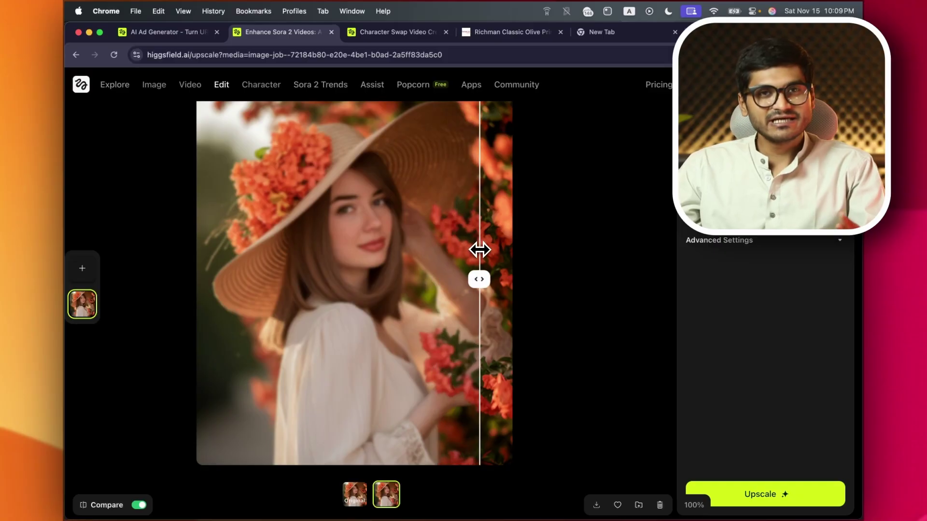
drag(444, 250, 202, 238)
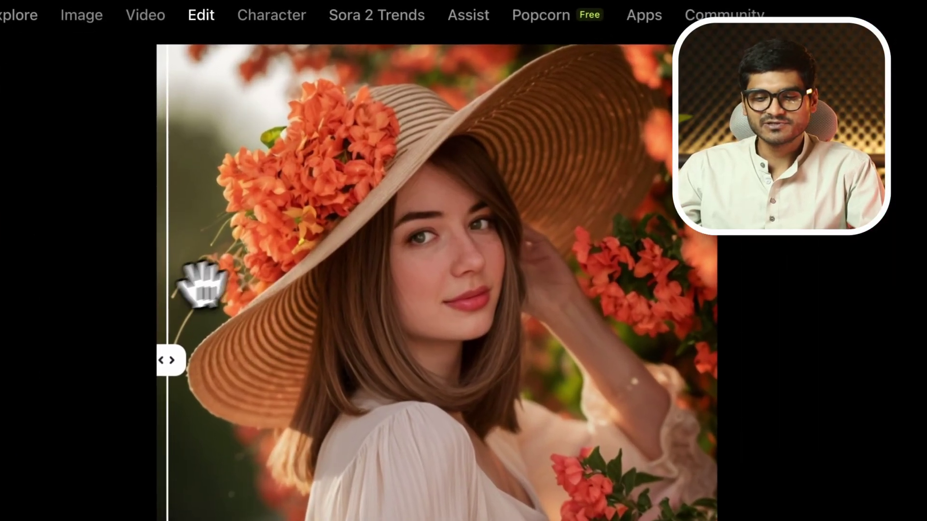
drag(202, 285, 215, 366)
drag(289, 311, 153, 300)
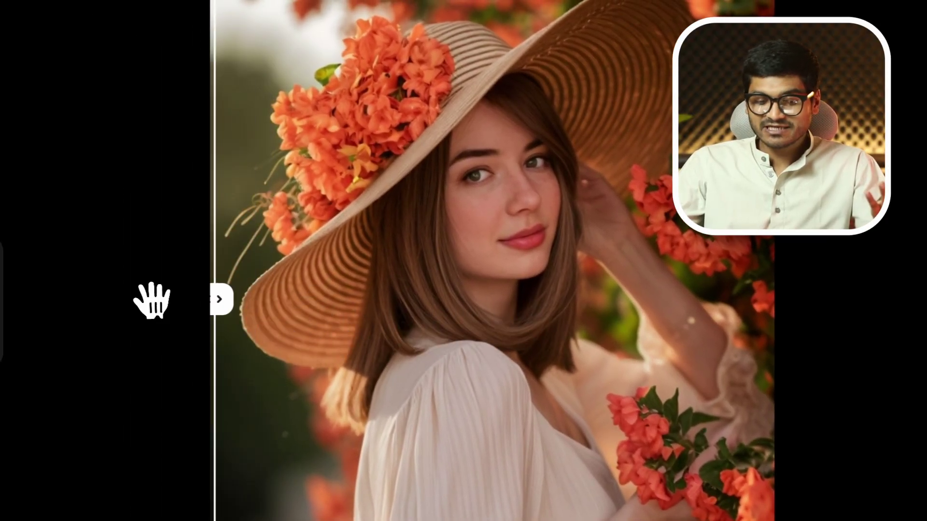
drag(225, 304, 268, 281)
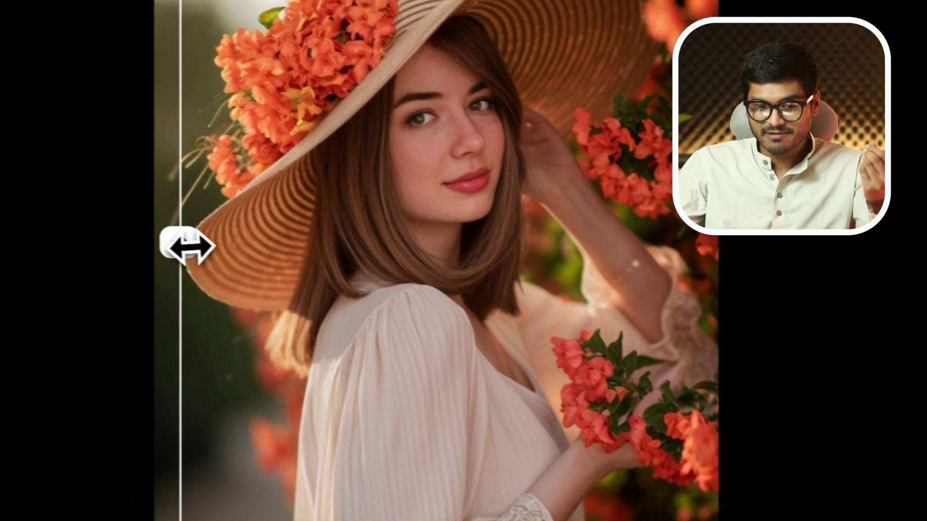
drag(128, 220, 349, 231)
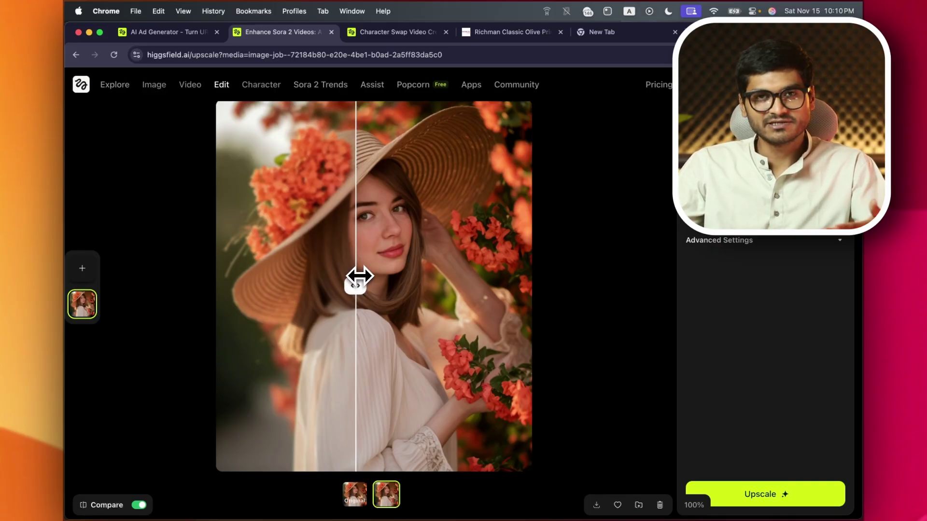
- Open the image generation page and select Nano Banana from the list of image models
mouse_move(154, 84)
click(140, 296)
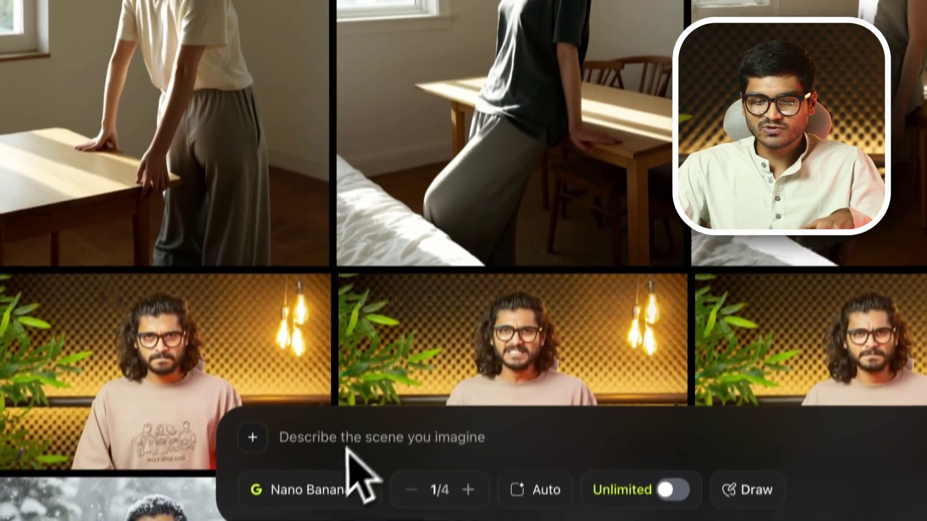
click(325, 486)
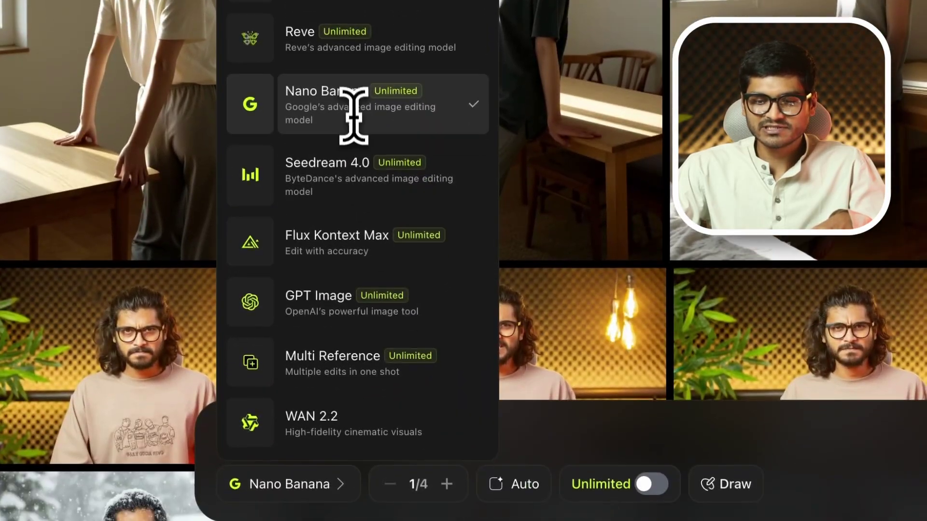
click(347, 300)
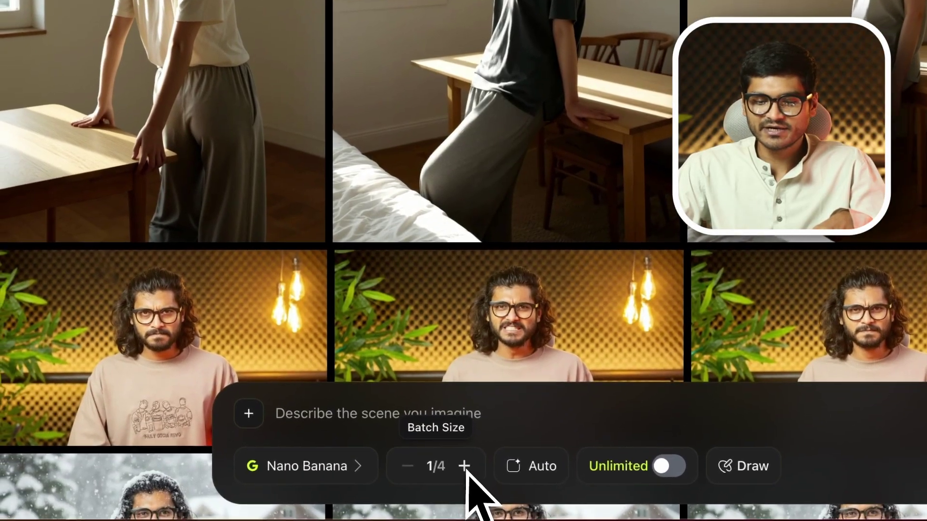
- Set the batch size to 3 and add the 1,344×768 portrait PNG from Downloads as the reference image
click(447, 482)
click(446, 481)
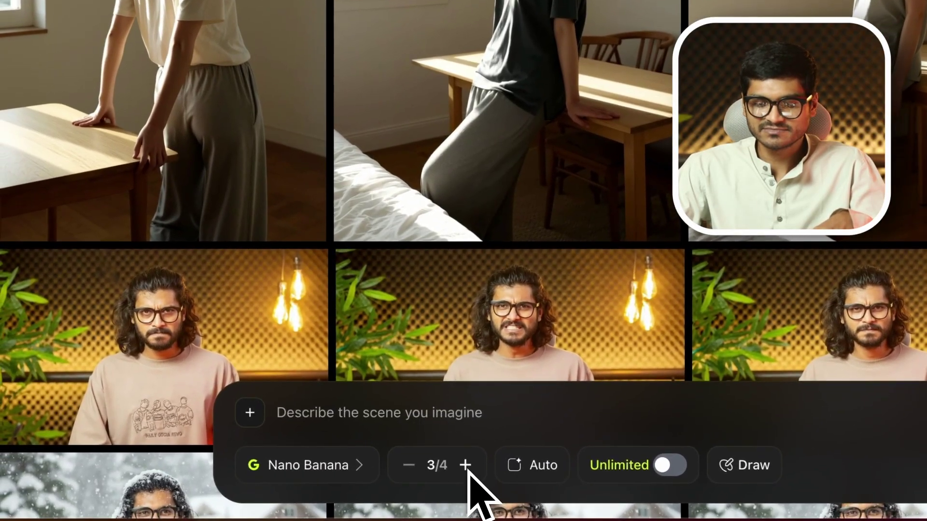
click(257, 417)
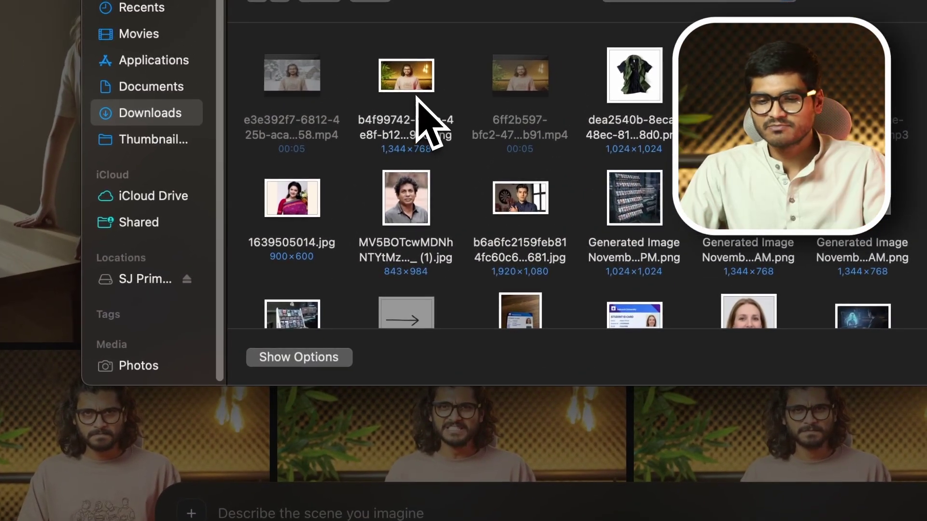
double_click(419, 108)
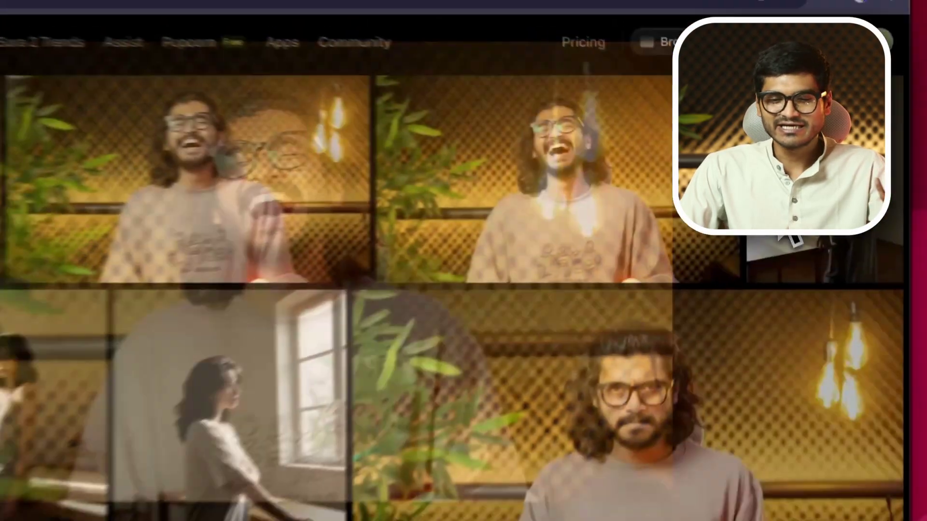
- Open the video creation page and remove the snowy portrait from the start frame
mouse_move(156, 86)
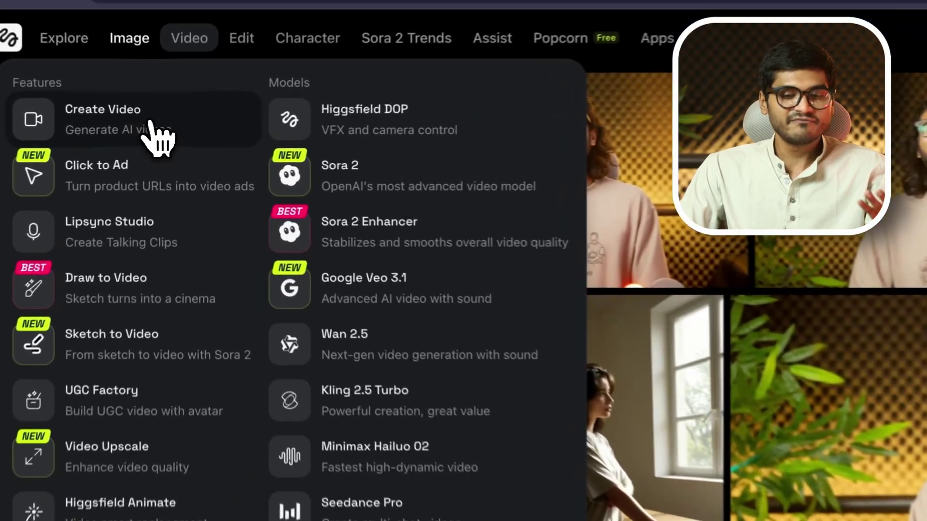
click(162, 140)
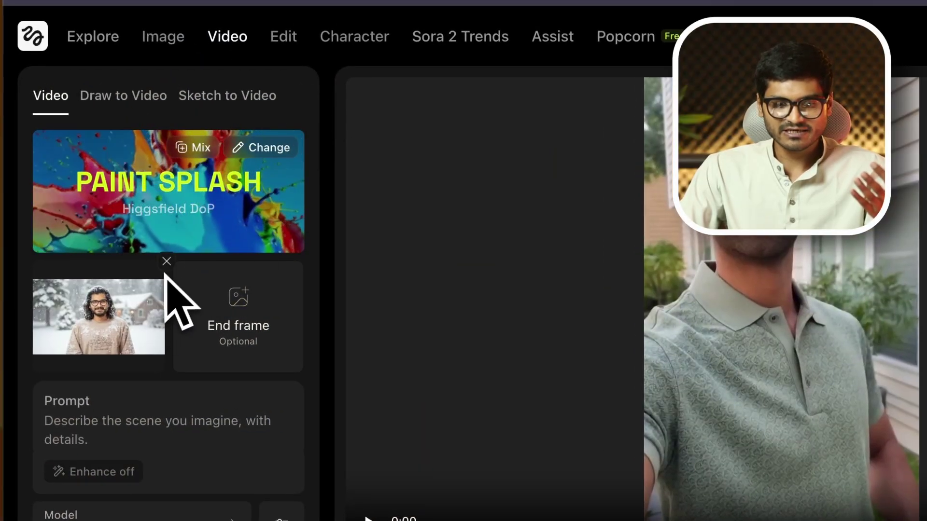
click(165, 263)
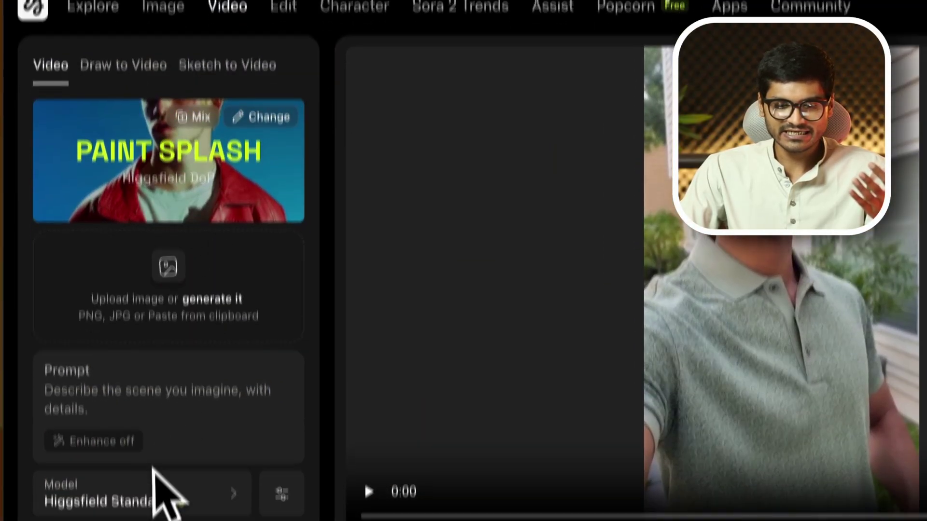
- Review the Higgsfield, Minimax Hailuo, OpenAI Sora 2, Google Veo and Wan video models, and choose Kling 2.5 Turbo
click(174, 519)
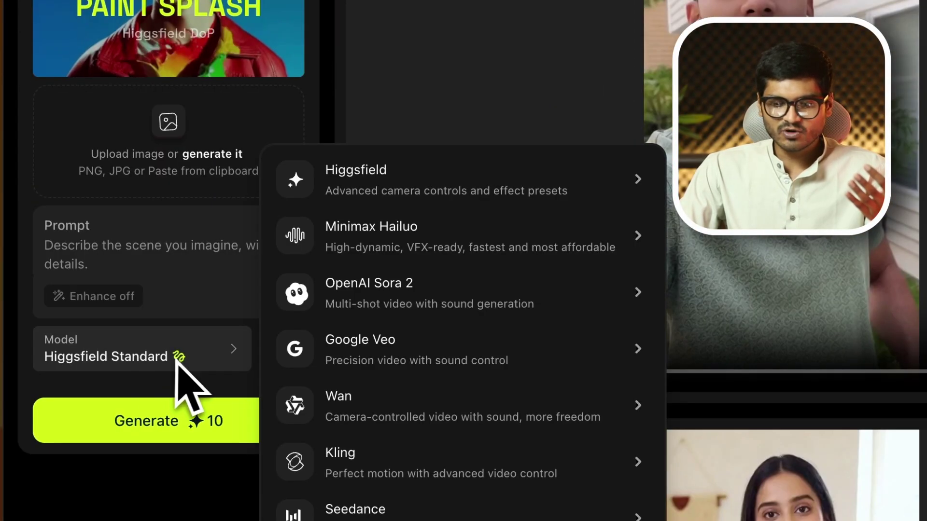
mouse_move(389, 381)
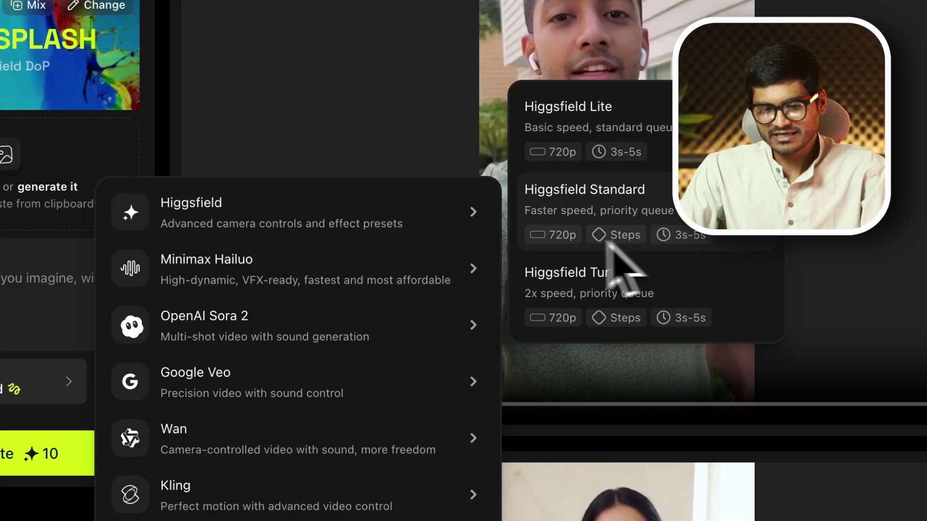
mouse_move(240, 271)
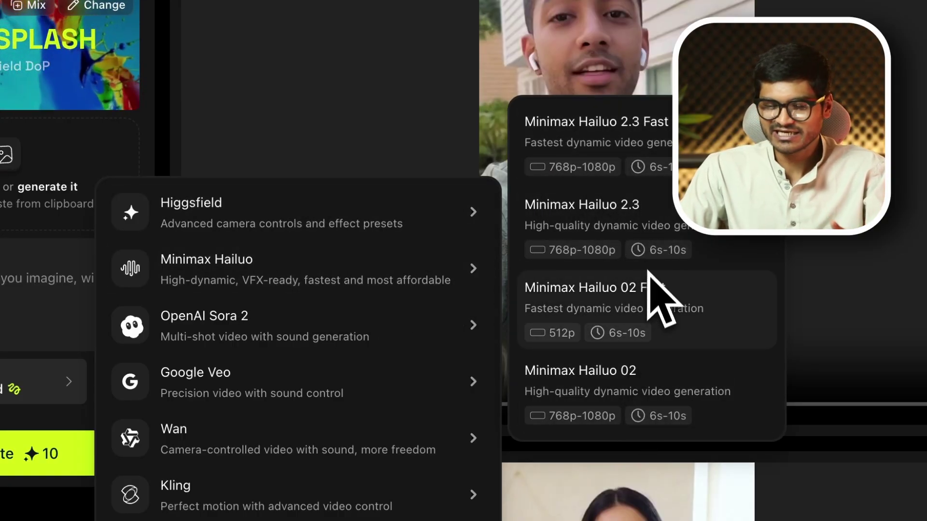
mouse_move(435, 325)
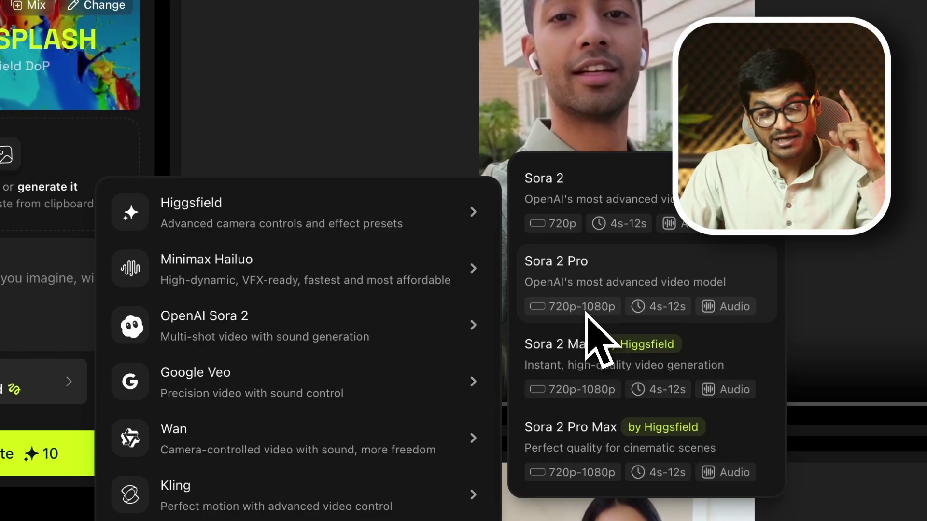
mouse_move(266, 386)
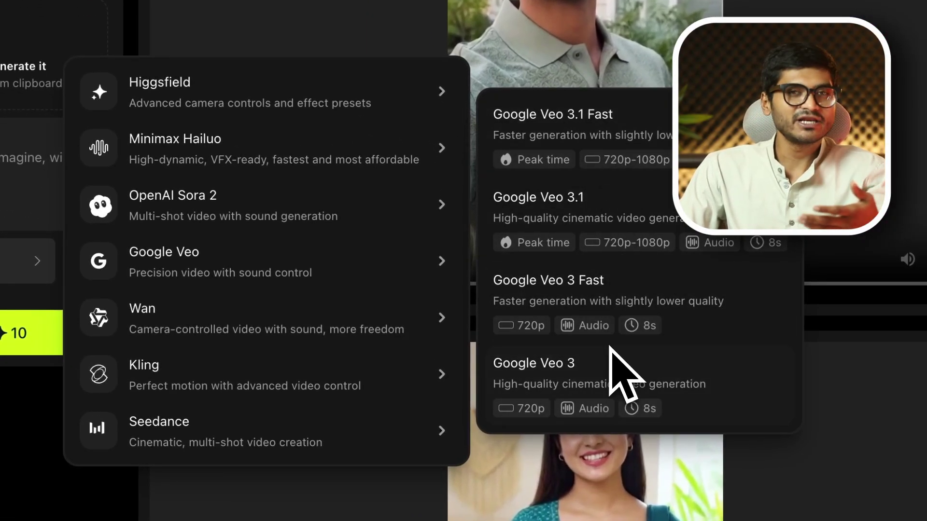
mouse_move(368, 322)
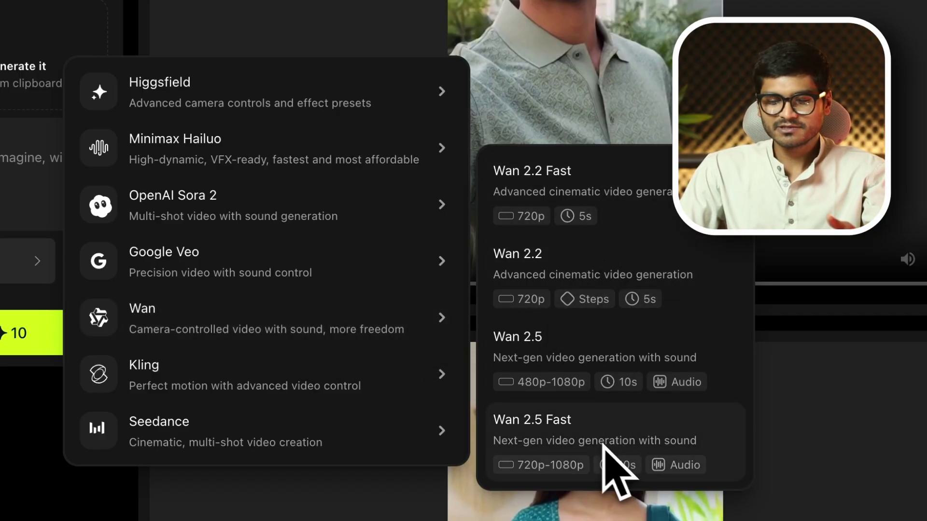
mouse_move(386, 375)
mouse_move(323, 316)
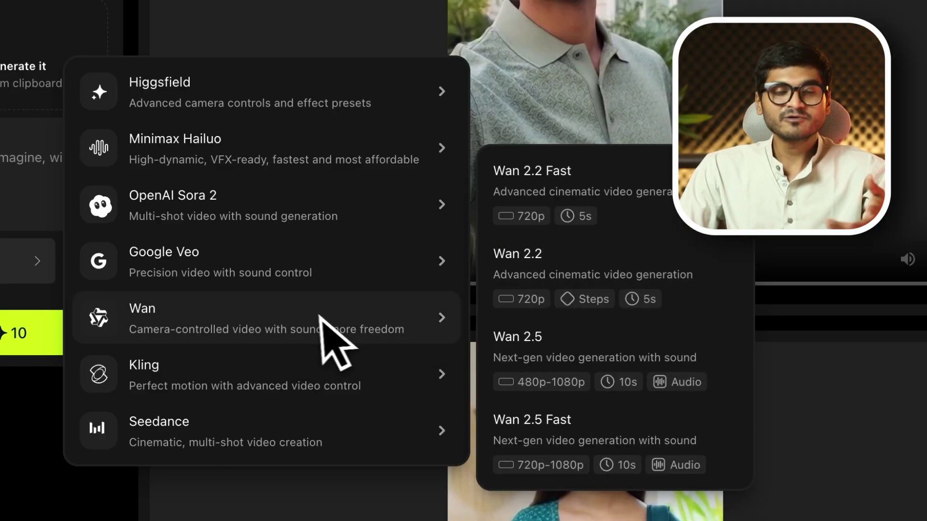
mouse_move(302, 283)
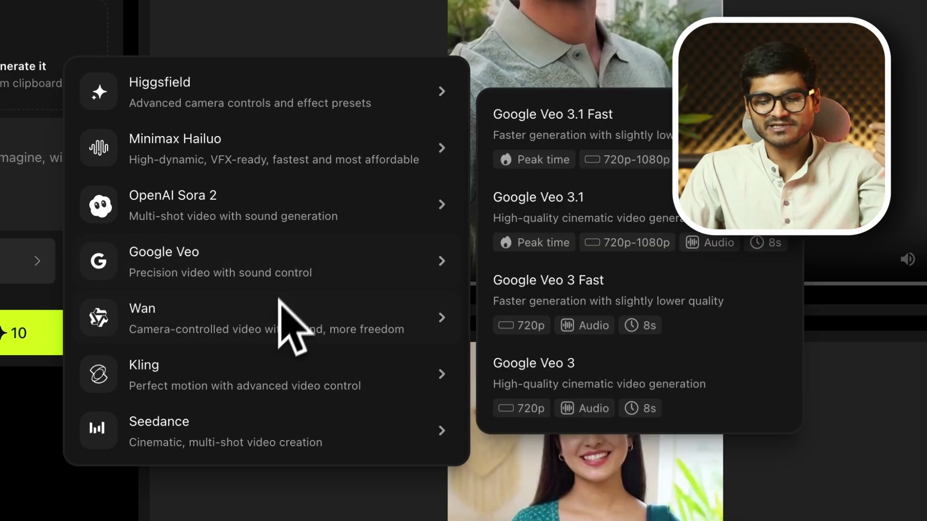
mouse_move(251, 368)
click(652, 303)
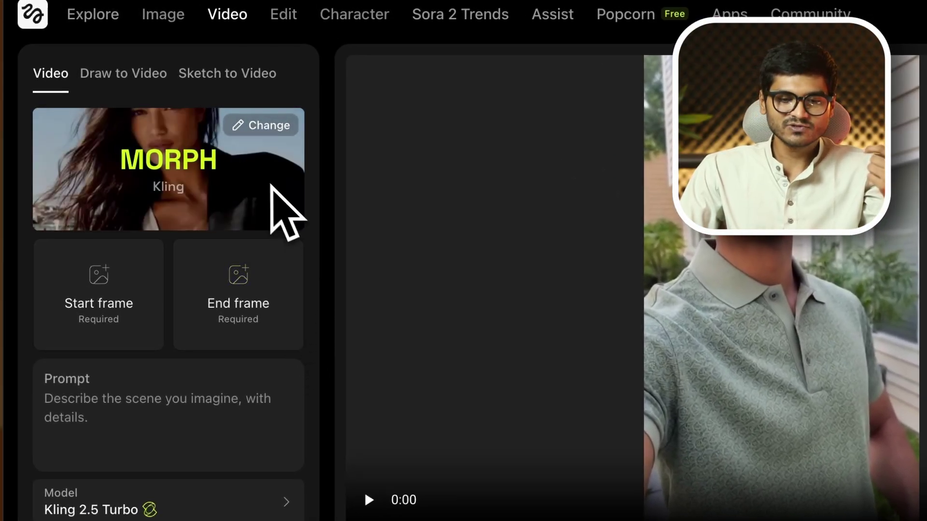
- Generate a 5s 1080p video with Kling's Aquarium effect from the Downloads portrait and the prompt "water splashes in the room and fills out."
click(252, 127)
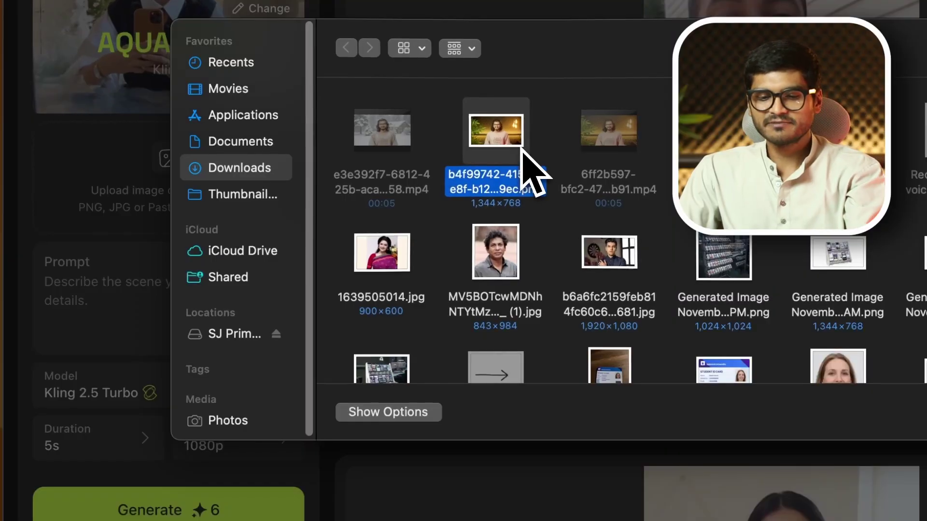
double_click(516, 149)
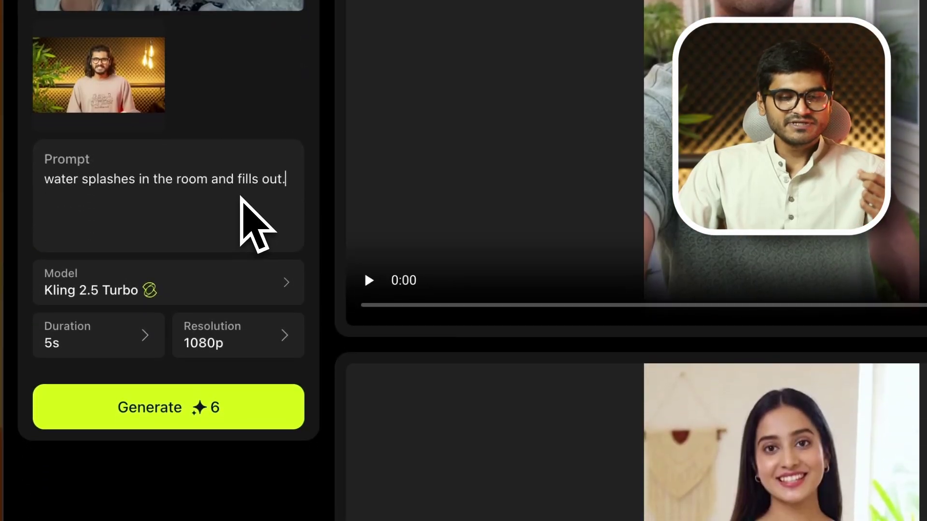
click(215, 441)
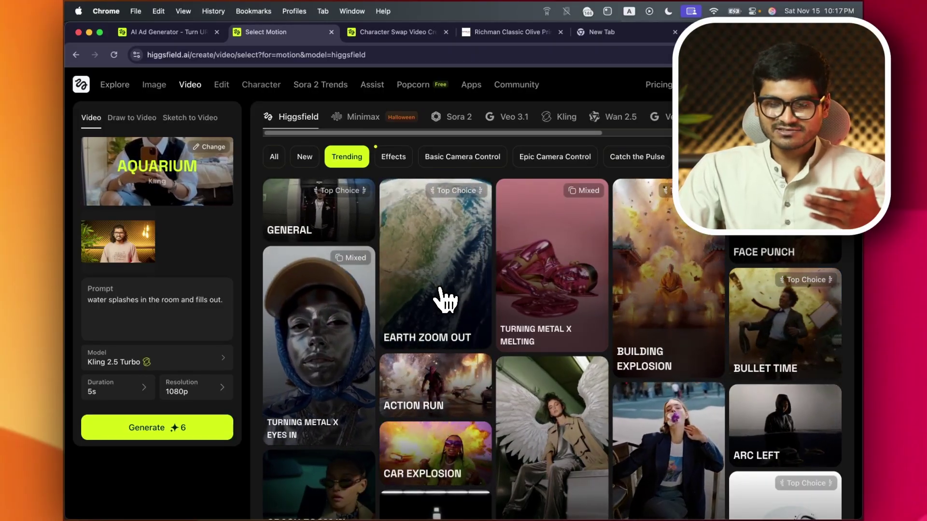
- Look through the Trending effects for the Higgsfield video model while the Aquarium preset stays selected
scroll(668, 311, down, 3)
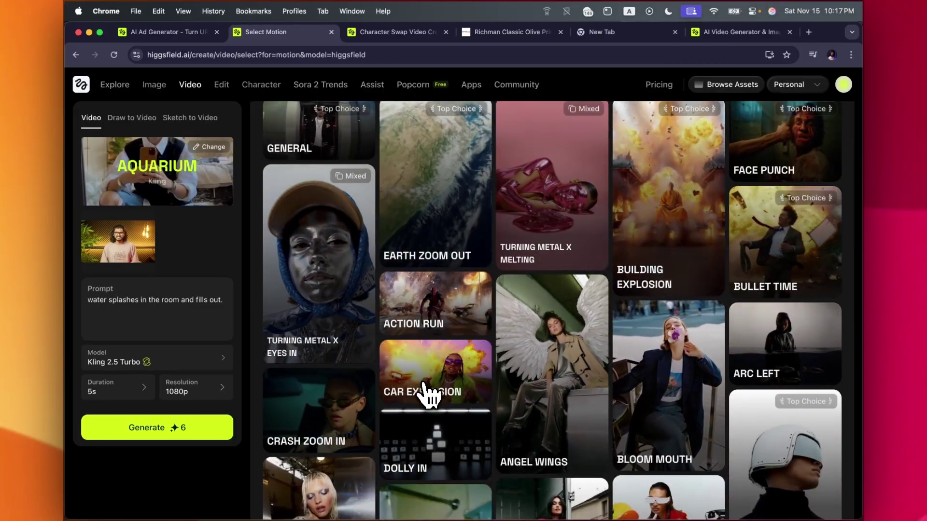
scroll(792, 256, down, 1)
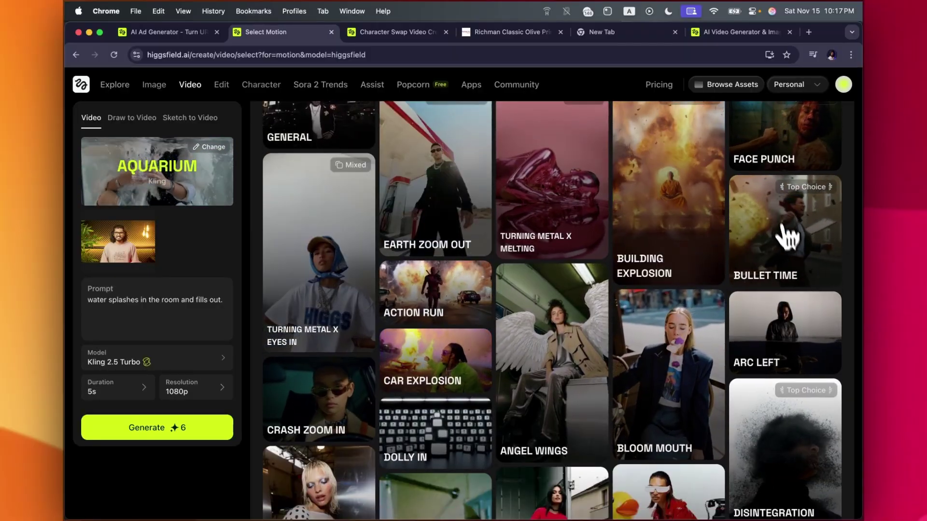
scroll(676, 266, down, 5)
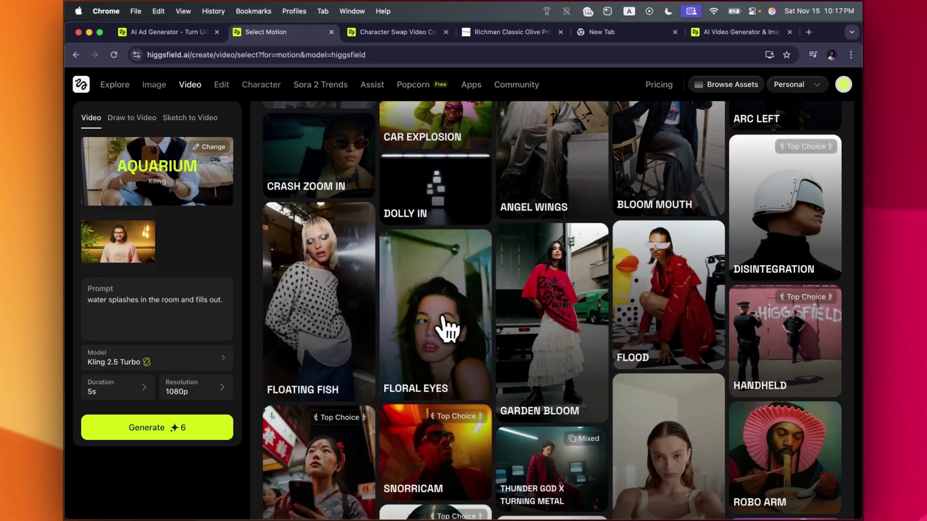
scroll(569, 352, down, 2)
scroll(569, 352, up, 10)
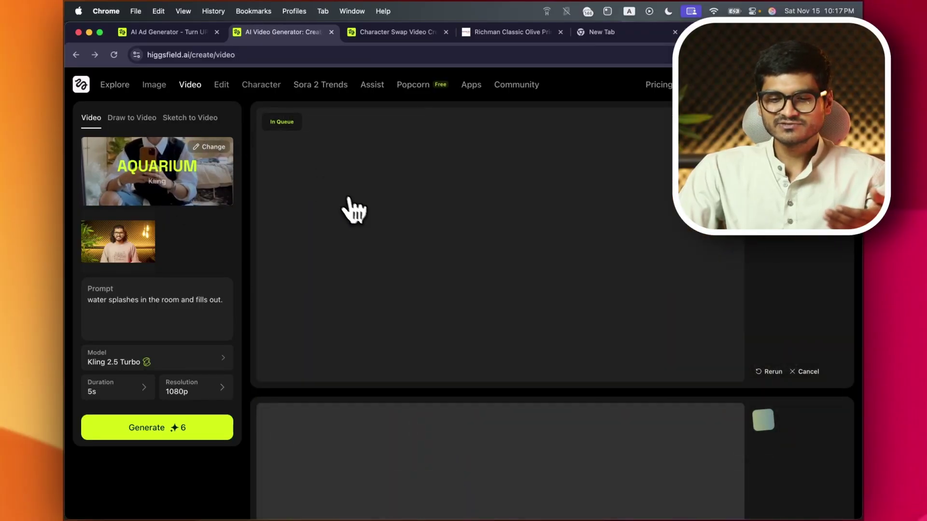
- Go through the generated videos in the history and play back earlier effect clips made from the portrait
scroll(531, 338, down, 15)
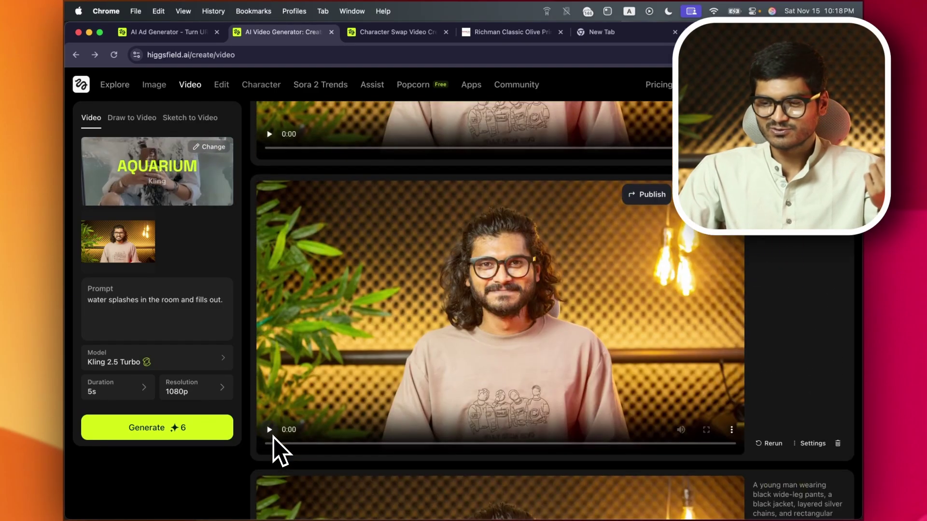
click(269, 429)
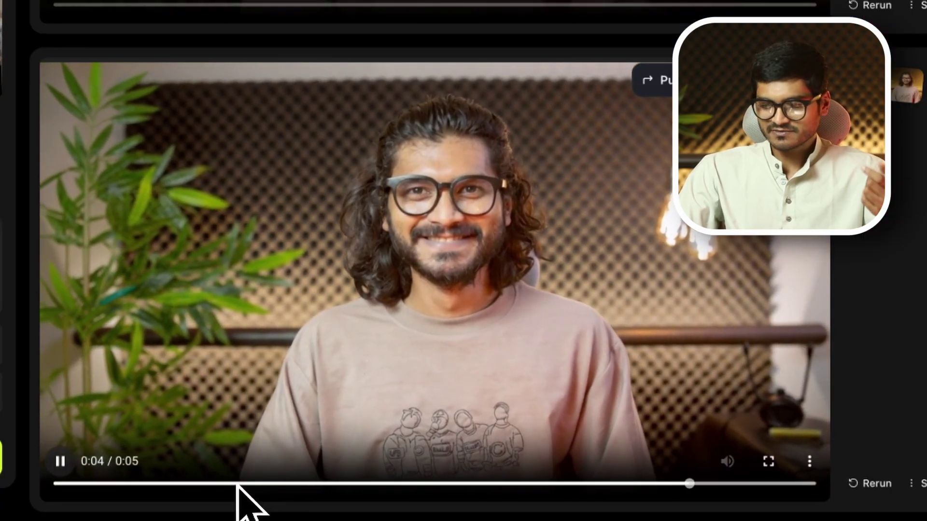
click(59, 461)
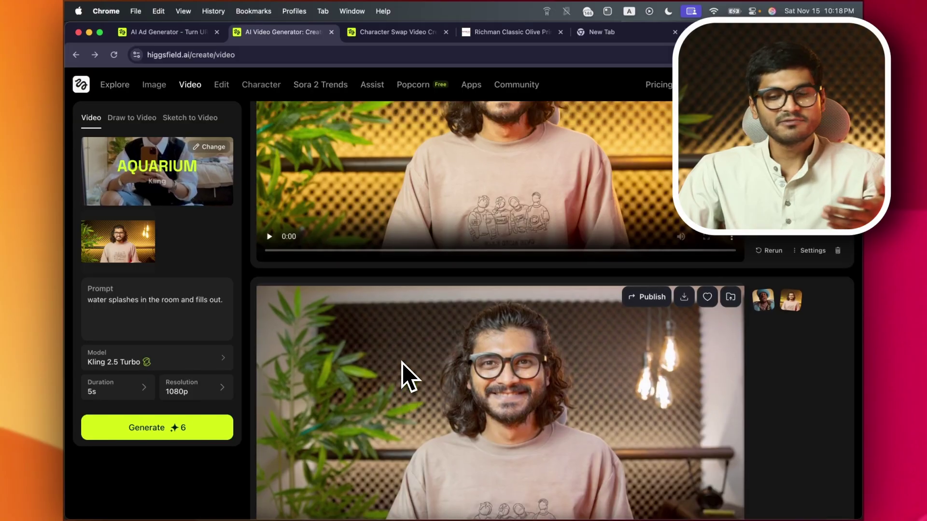
scroll(402, 377, down, 3)
click(270, 445)
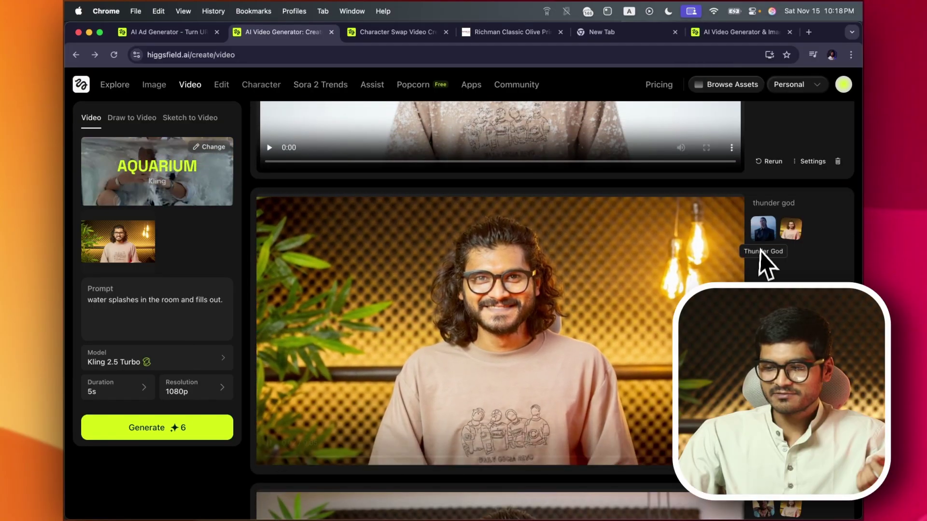
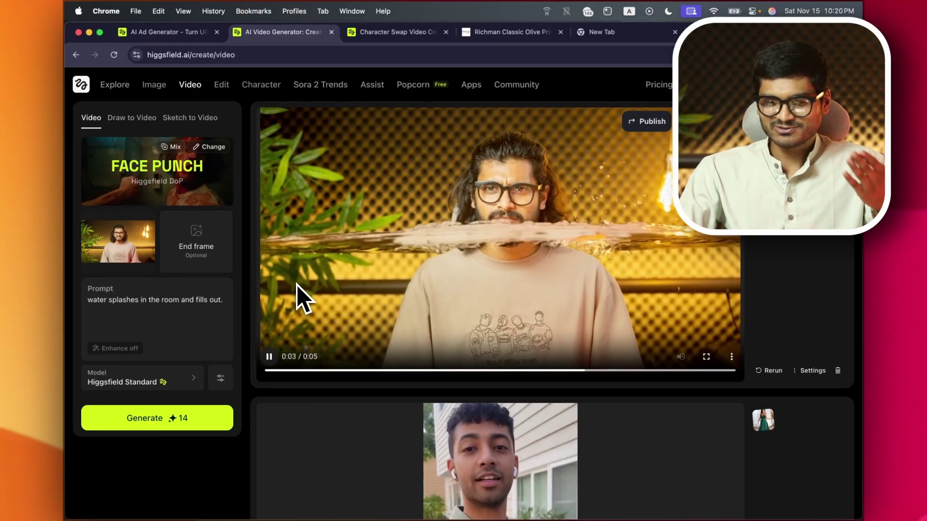
- Open the motion preset gallery and browse the Higgsfield model's Trending and Effects categories down to their ends
click(221, 176)
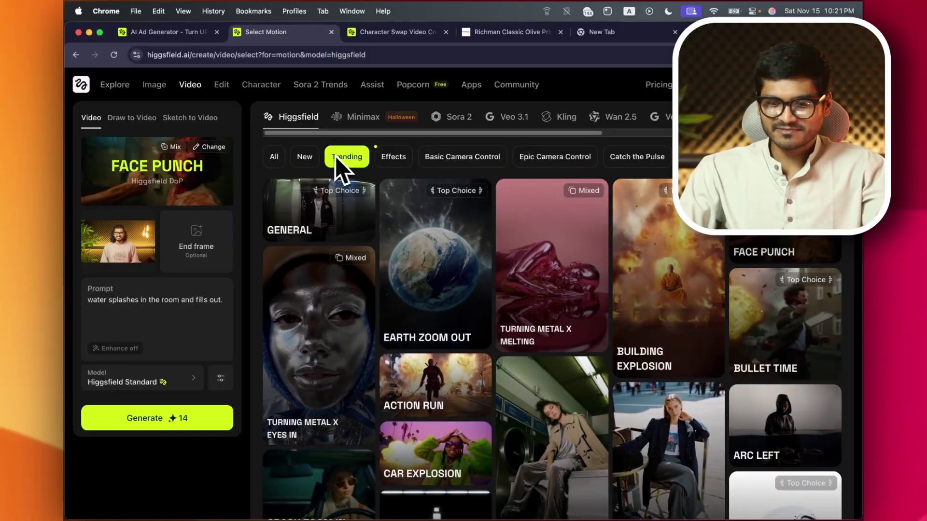
scroll(126, 295, down, 5)
scroll(441, 342, down, 5)
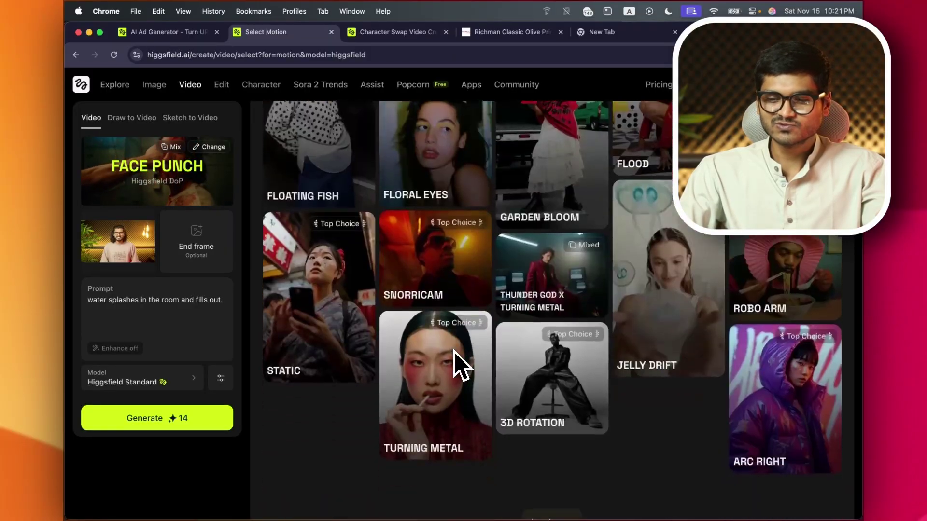
scroll(456, 353, up, 7)
scroll(455, 353, up, 5)
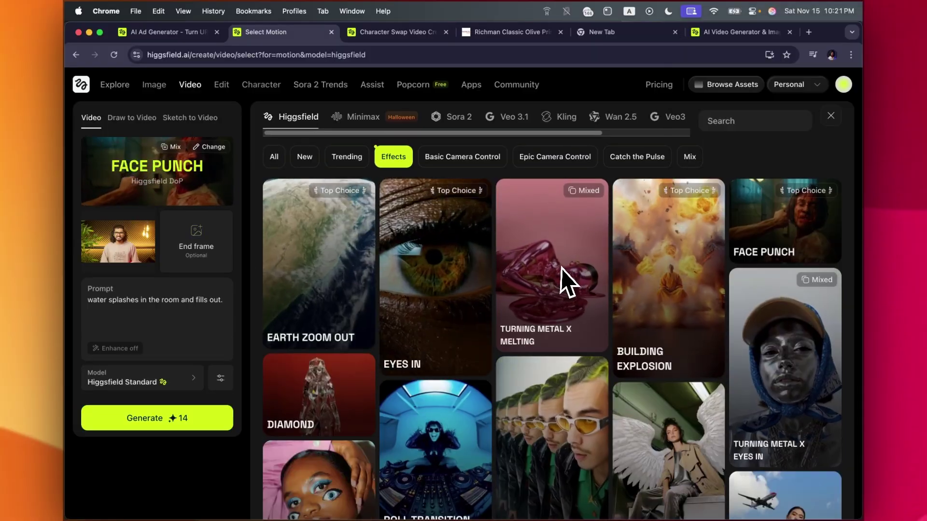
scroll(685, 255, down, 2)
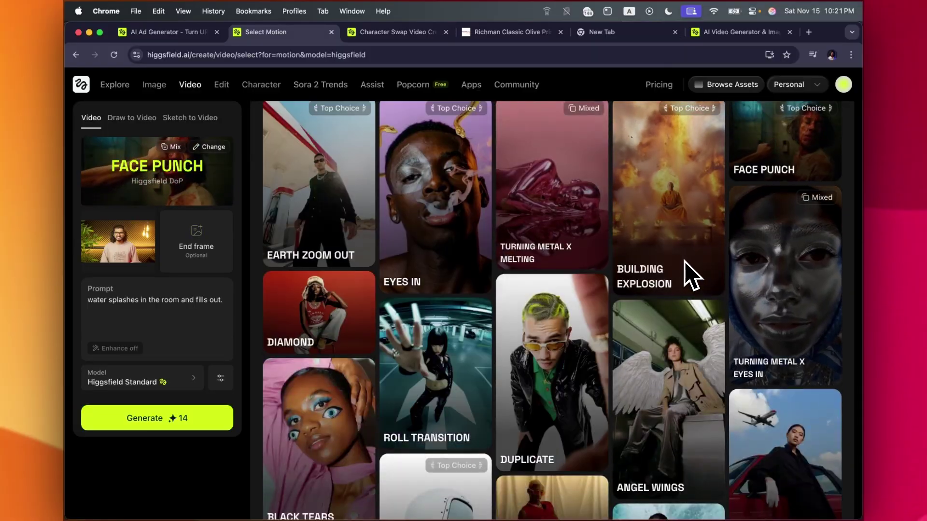
scroll(627, 360, down, 15)
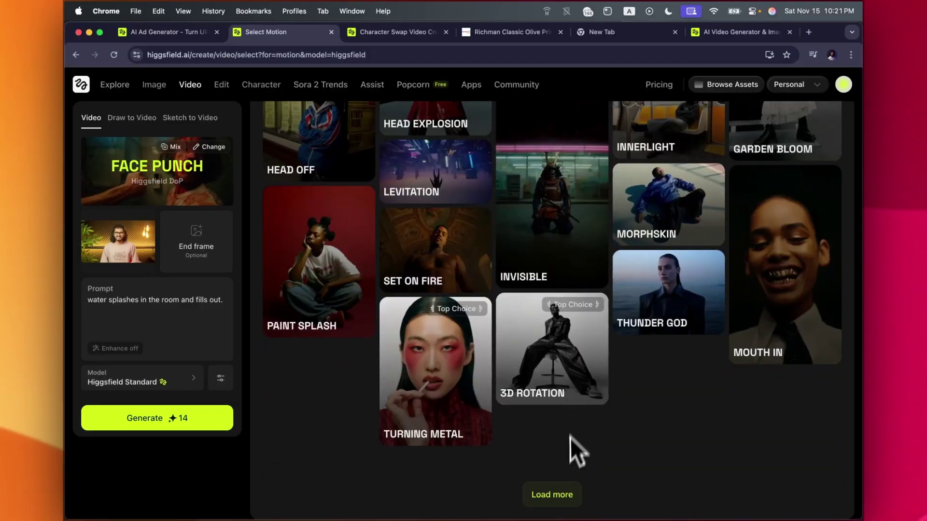
- Load more presets in the Higgsfield model's Effects category and browse down to the end of the newly added ones
click(556, 495)
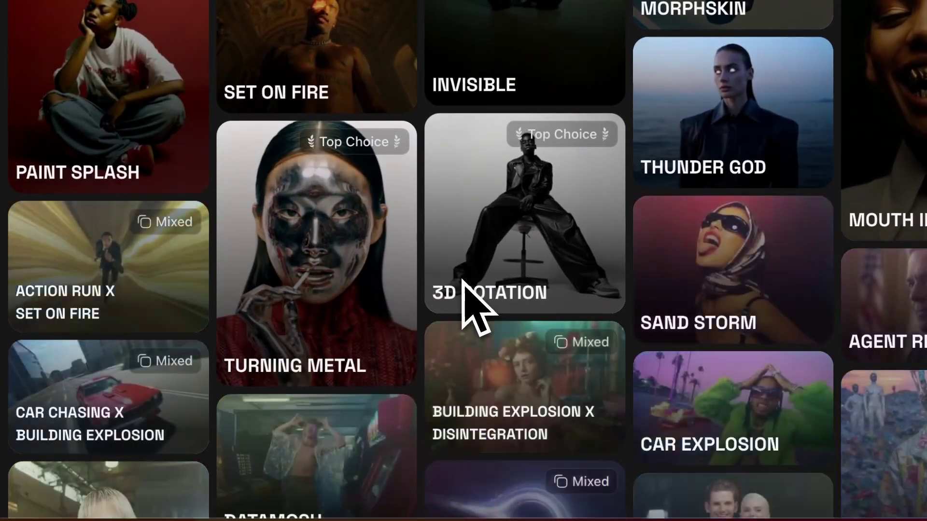
scroll(521, 396, down, 5)
scroll(462, 290, down, 6)
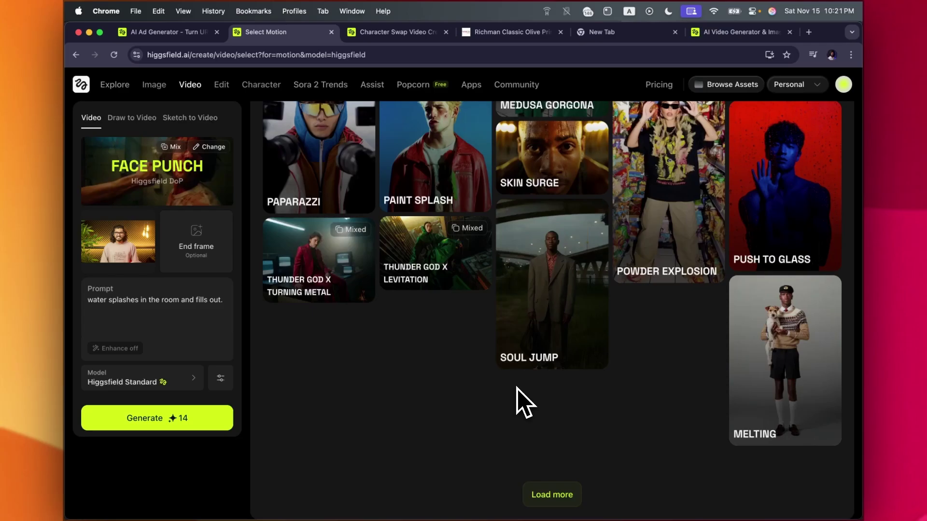
- Browse the Basic Camera Control and Epic Camera Control motion presets, and choose the Mouth In preset
scroll(523, 399, up, 4)
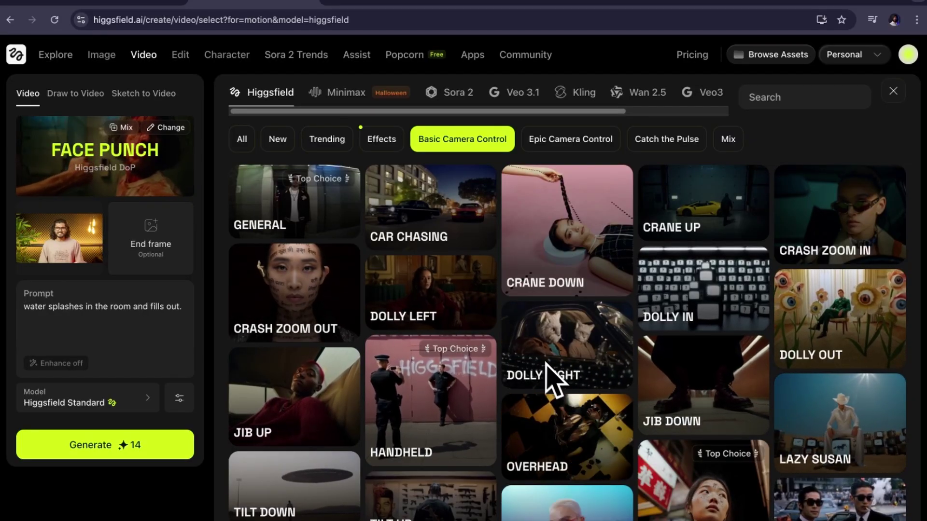
scroll(550, 377, down, 2)
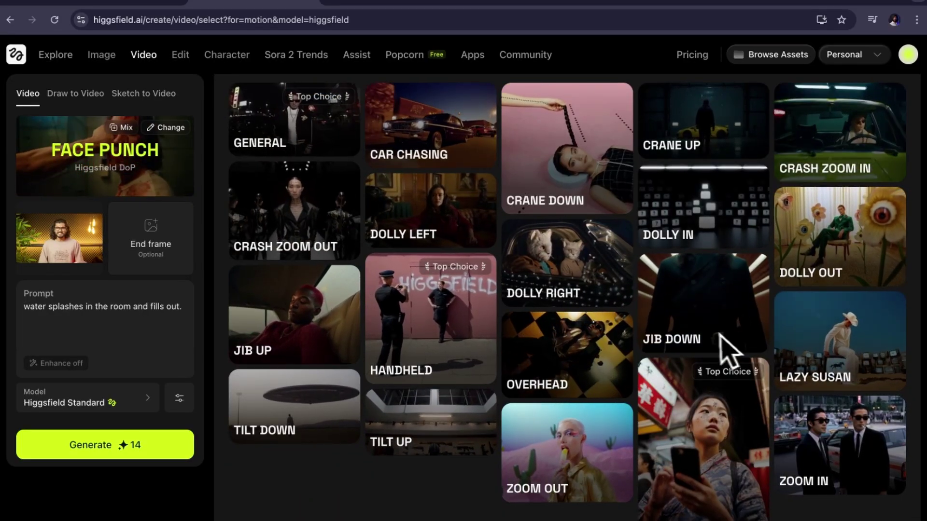
scroll(534, 285, up, 3)
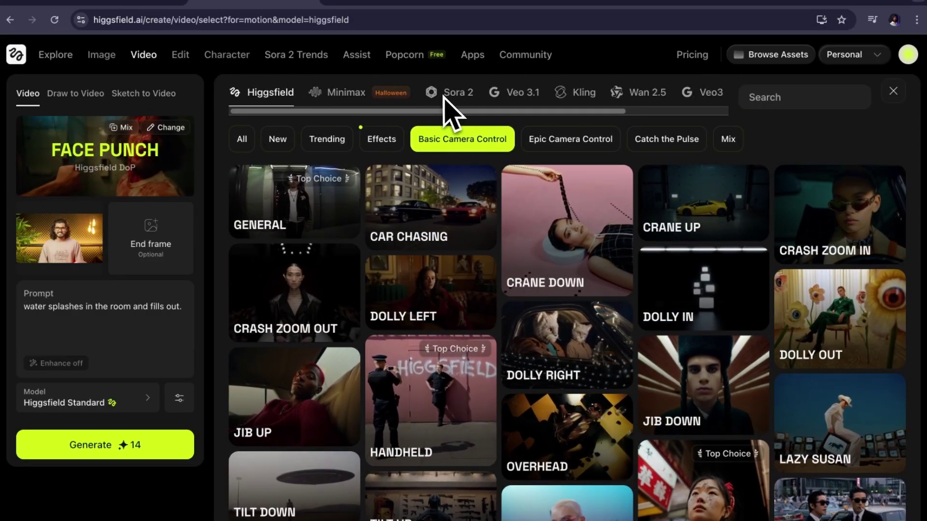
click(570, 139)
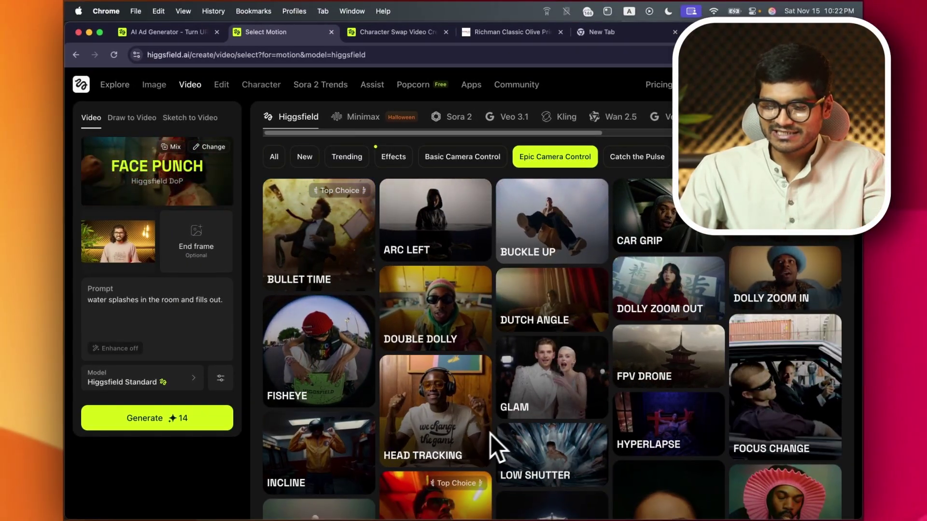
scroll(494, 433, down, 5)
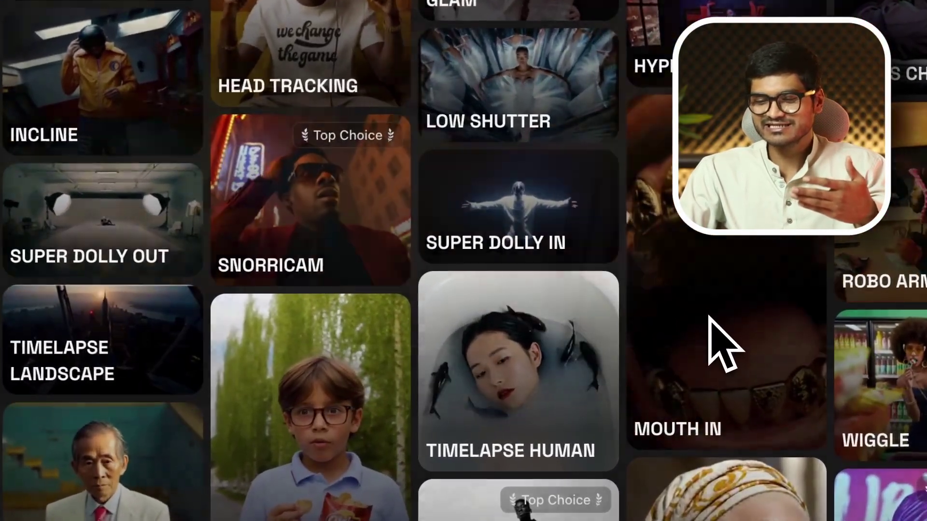
click(662, 360)
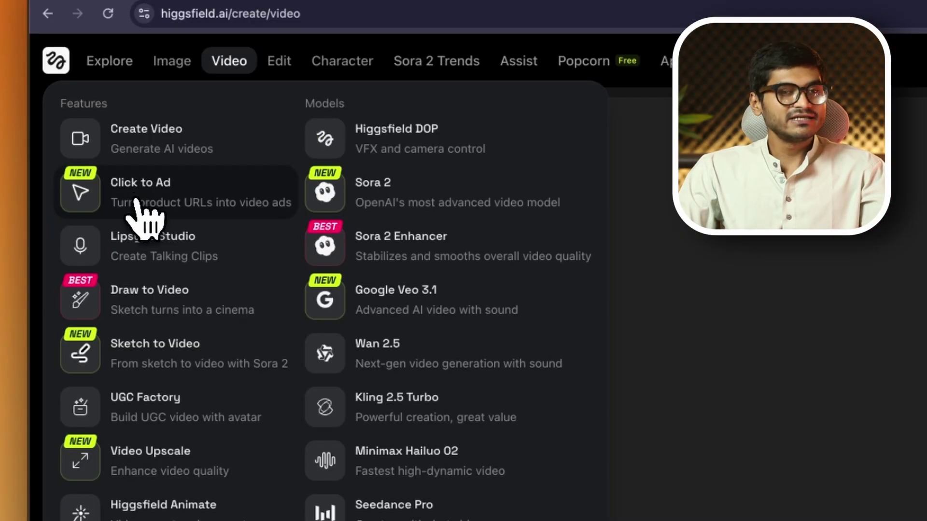
- Open the Click to Ad video feature and read its introduction on turning a product into a video ad
click(170, 202)
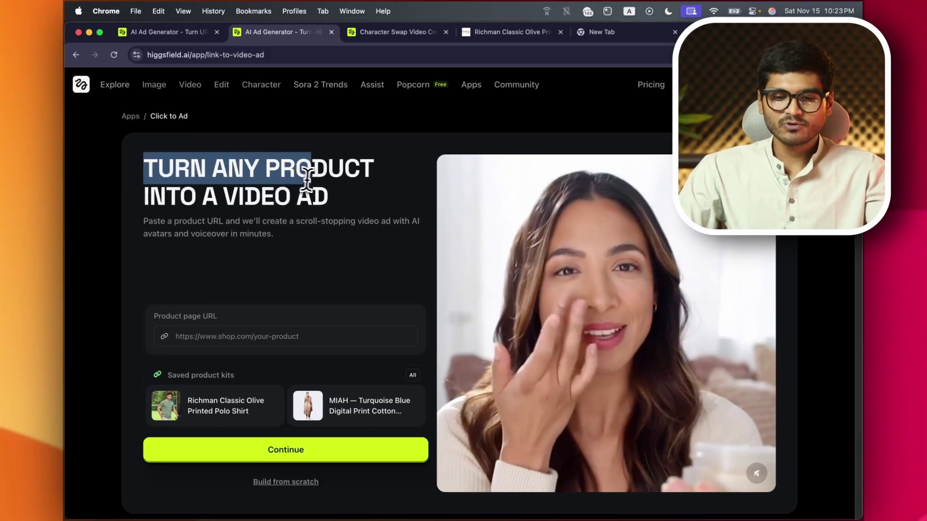
drag(307, 179, 331, 197)
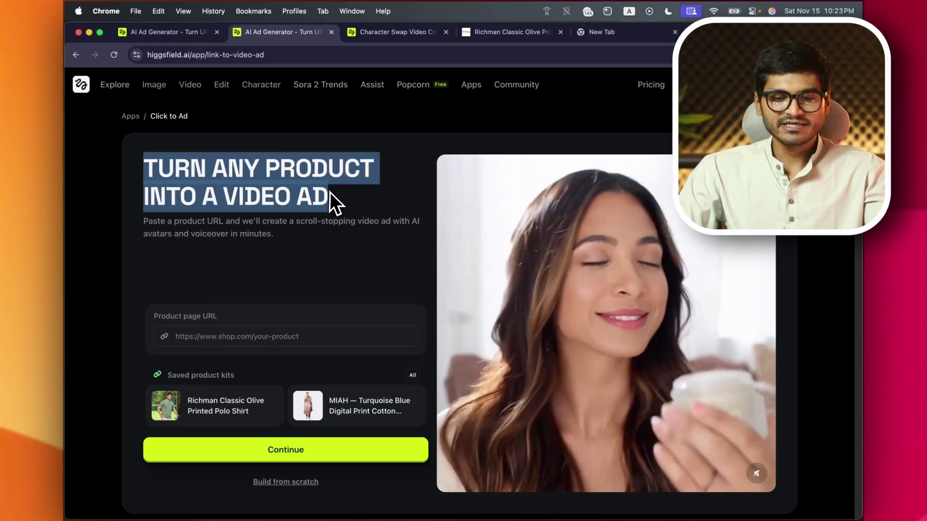
click(351, 203)
scroll(352, 202, down, 2)
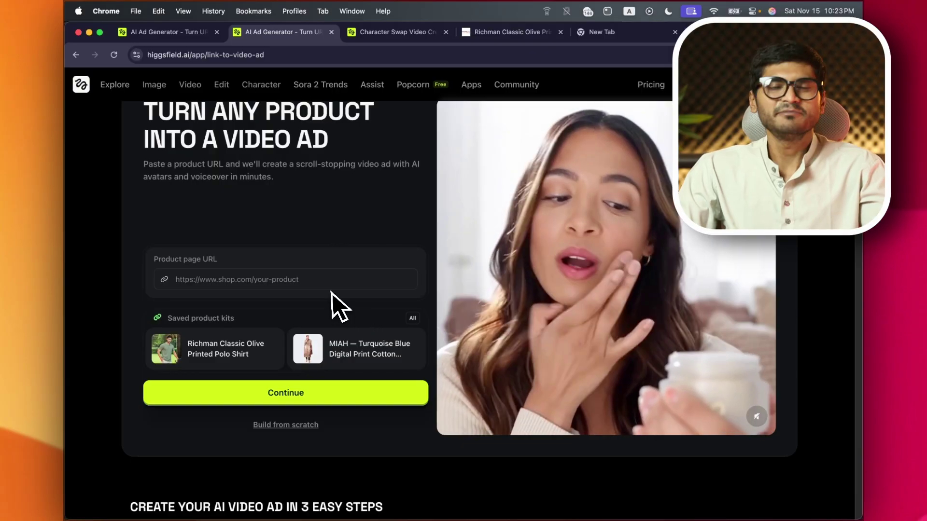
- Copy the Richman Classic Olive Printed Polo Shirt page address from the infinitymegamall.com tab into Click to Ad's product page URL
key(super+4)
scroll(517, 304, down, 5)
scroll(522, 304, up, 3)
scroll(517, 304, up, 3)
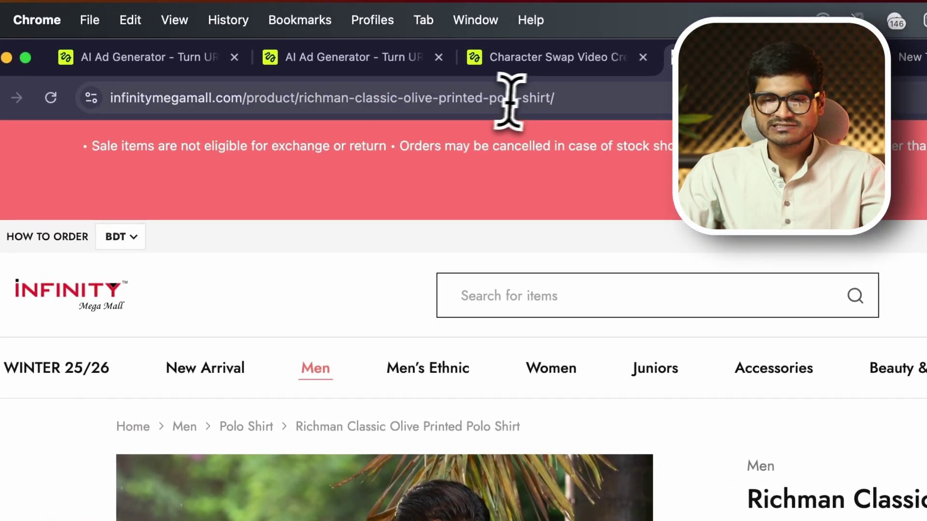
click(377, 55)
key(super+c)
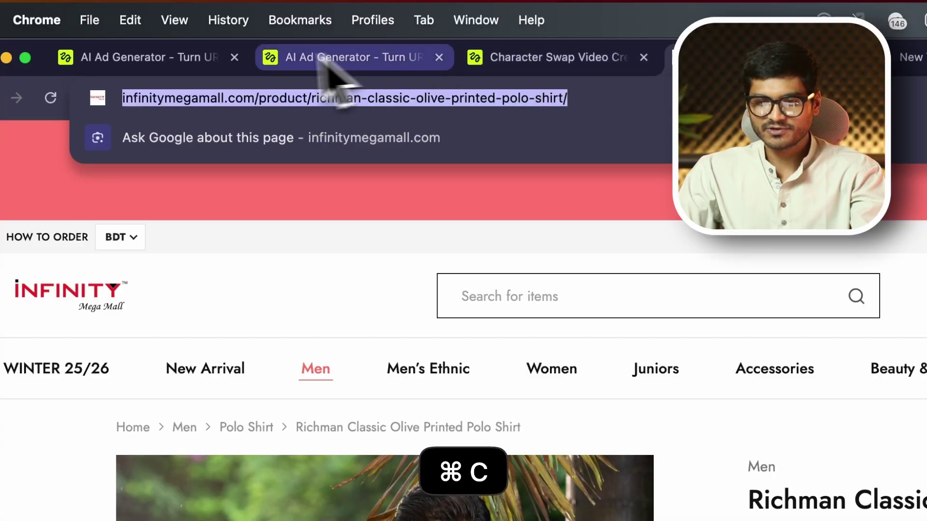
click(169, 57)
click(238, 278)
key(super+v)
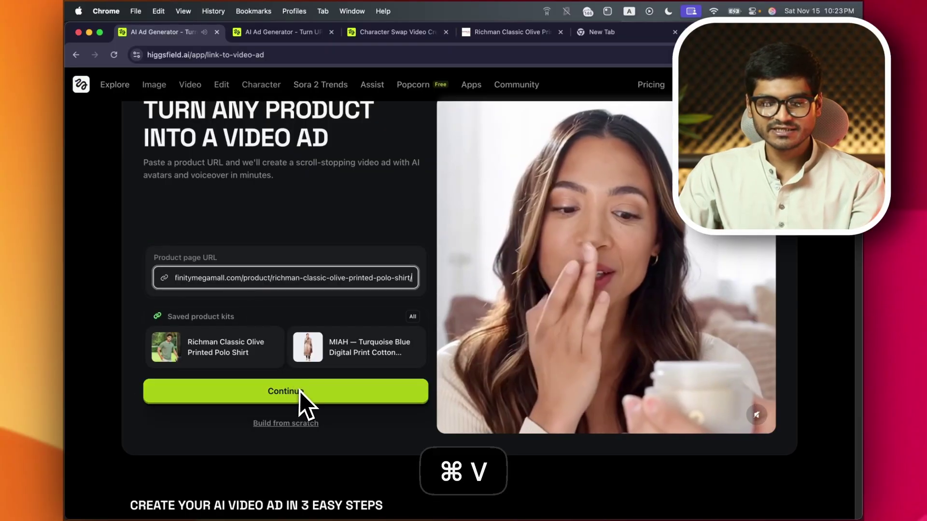
- Open the build-from-scratch product kit and look through its product details, images, logo and brand color fields
drag(290, 275, 186, 264)
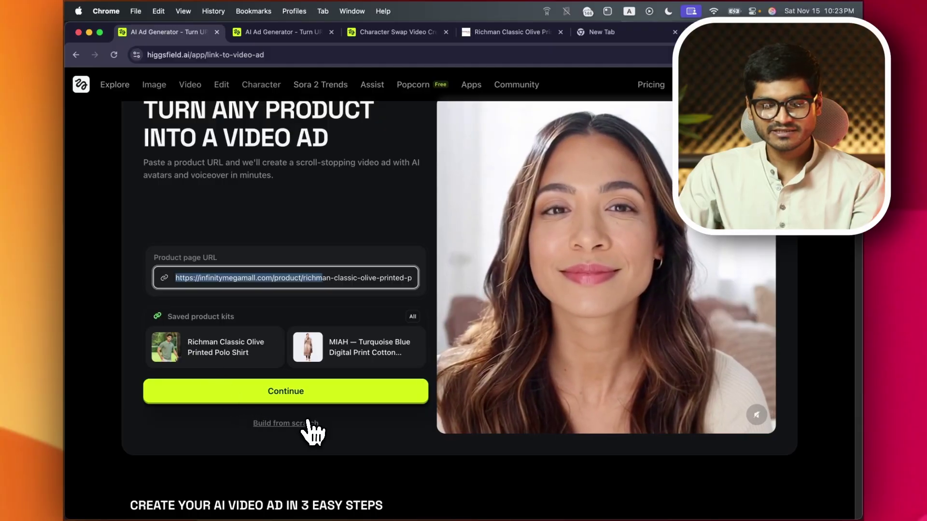
click(290, 425)
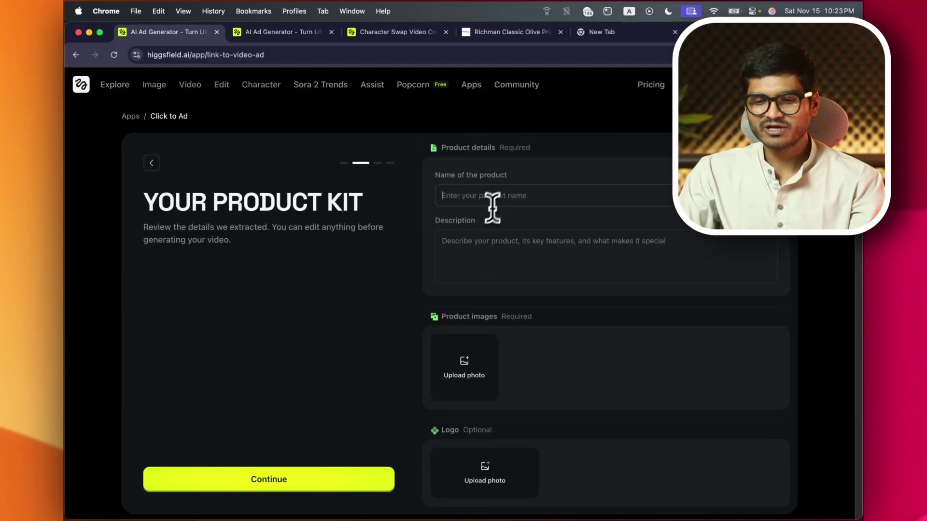
scroll(472, 303, down, 4)
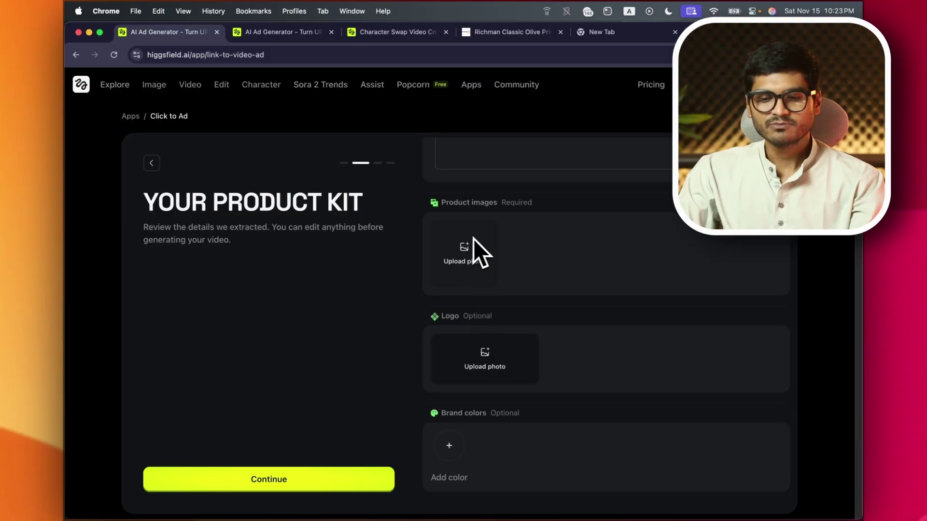
scroll(497, 367, down, 4)
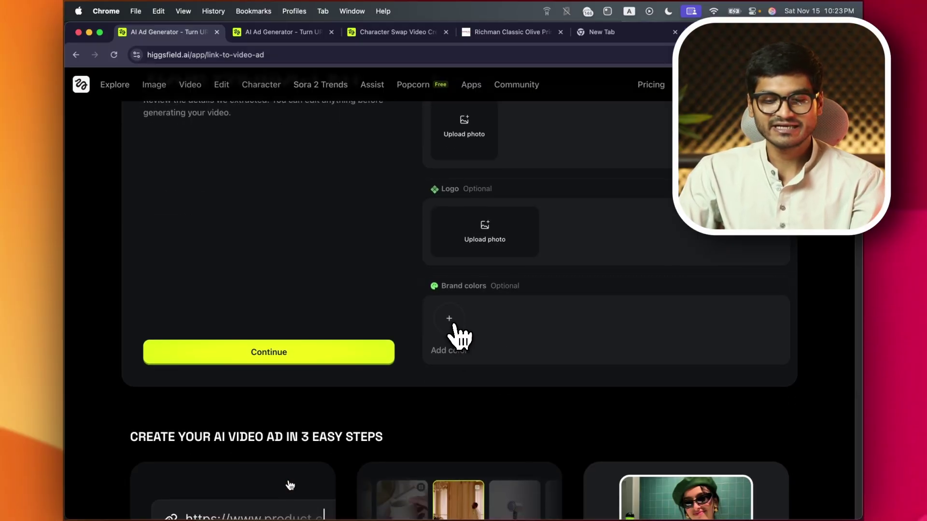
scroll(259, 197, up, 6)
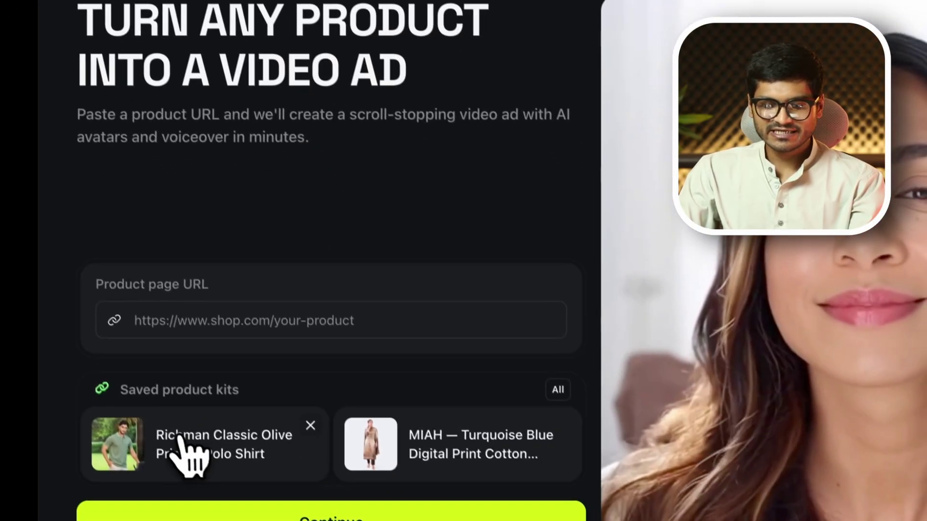
- Open the saved Richman Classic Olive Printed Polo Shirt kit and review its description, product images and brand colors
click(179, 435)
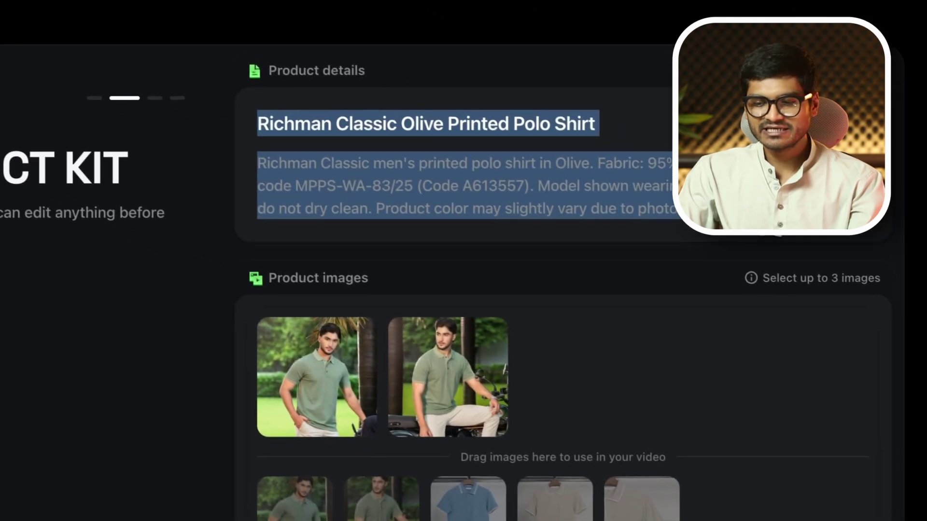
scroll(649, 372, down, 3)
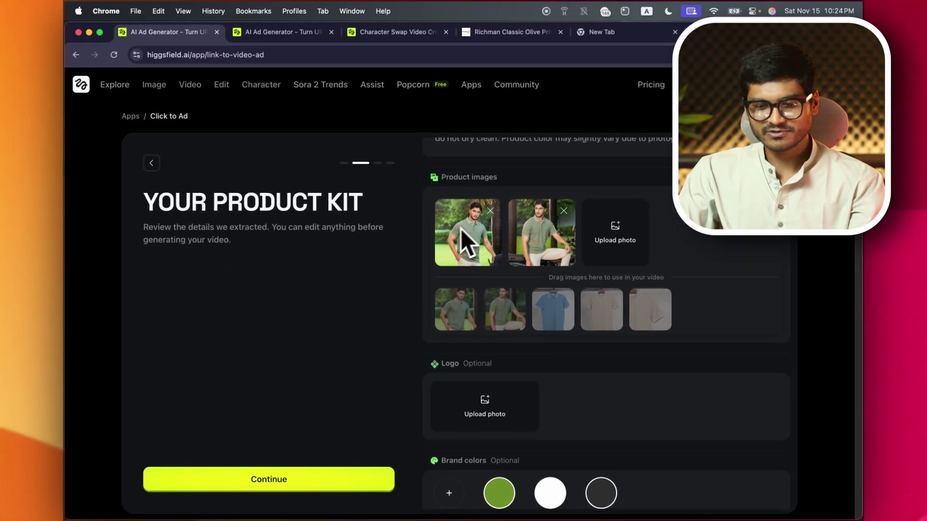
scroll(497, 248, up, 3)
scroll(523, 342, down, 5)
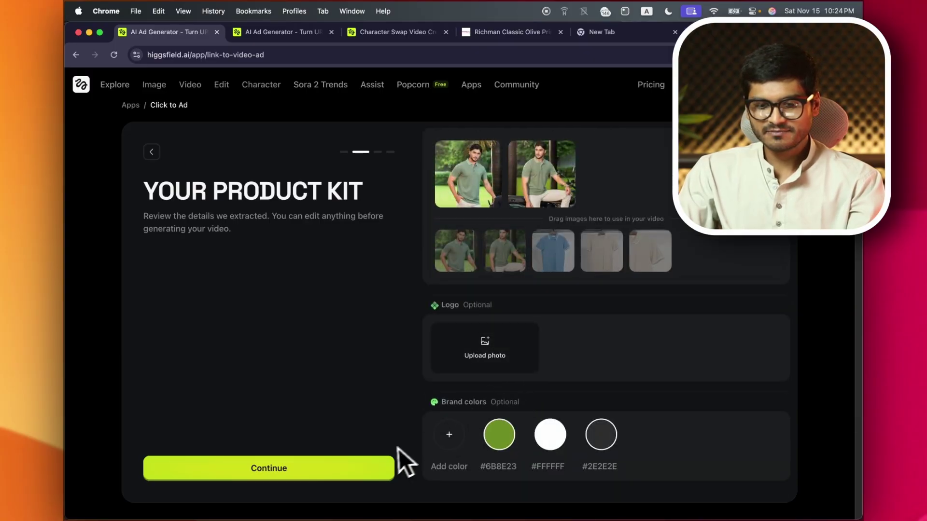
- Continue to the ad style selection and look through all its presets, from Simple UGC to Elegant Minimal
click(378, 154)
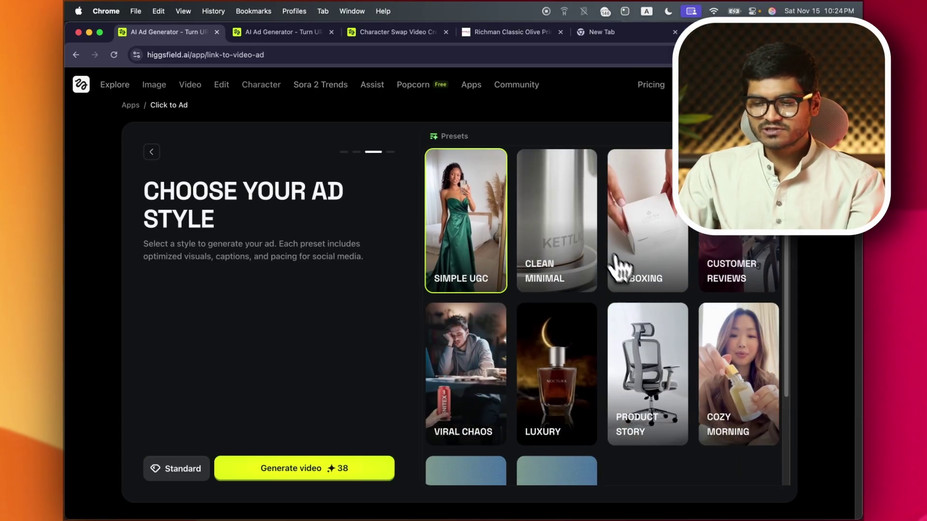
scroll(642, 342, down, 3)
scroll(669, 379, up, 3)
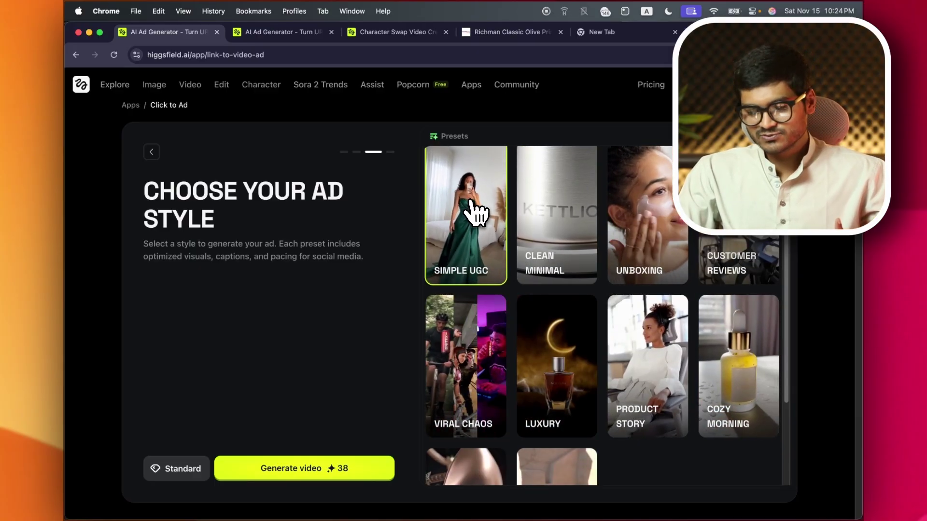
scroll(582, 244, down, 1)
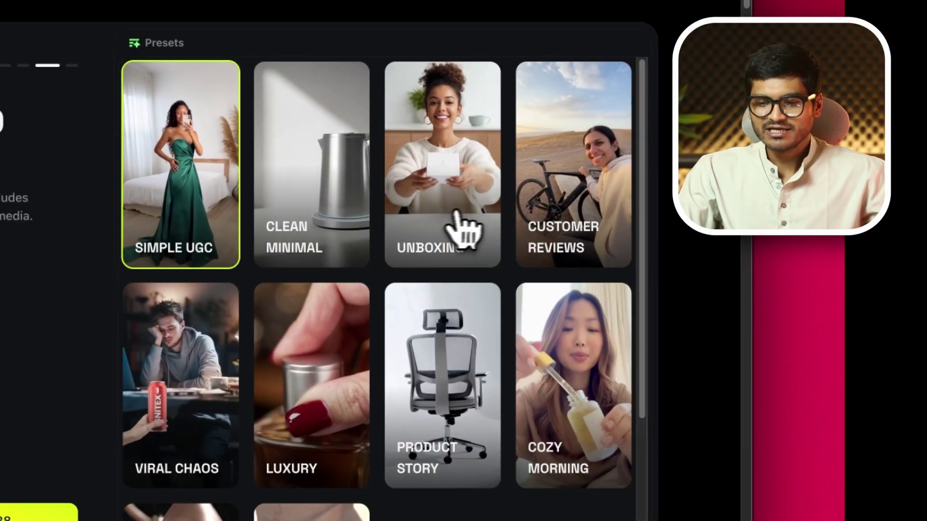
scroll(196, 410, down, 3)
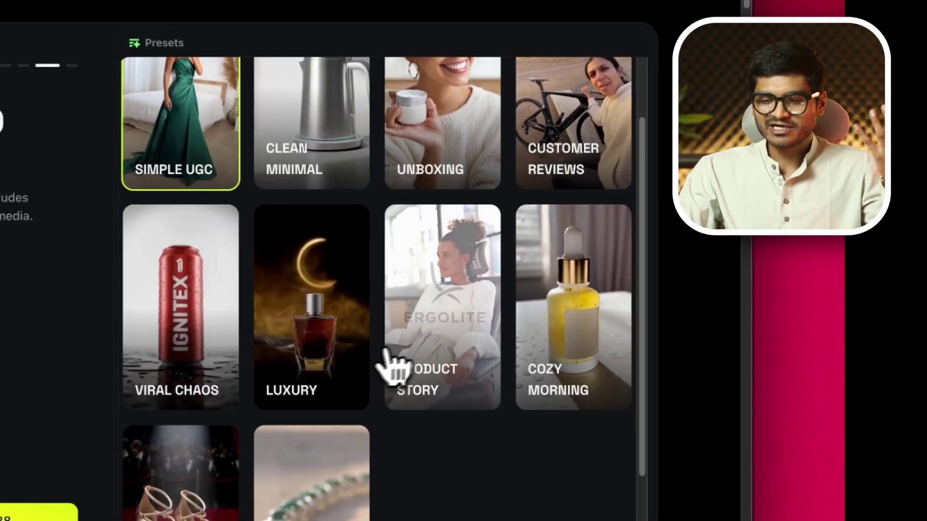
scroll(425, 357, down, 2)
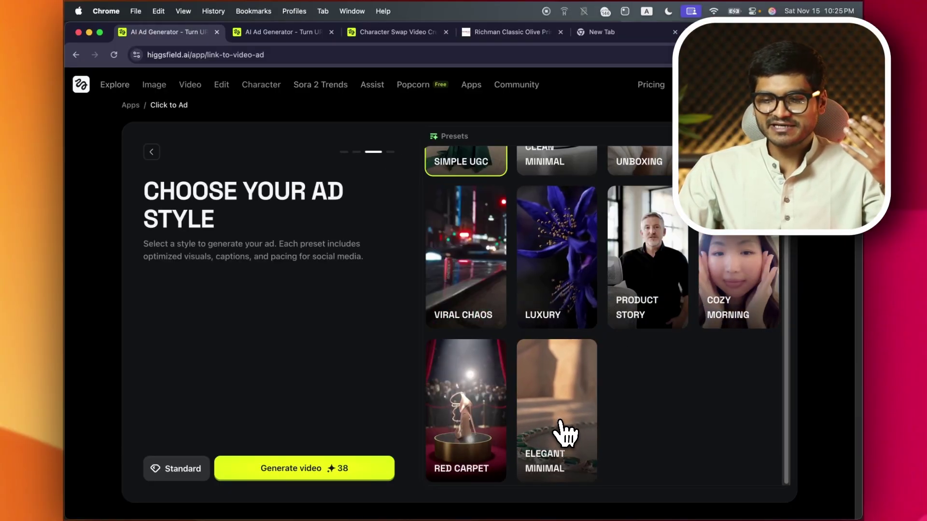
scroll(733, 254, down, 3)
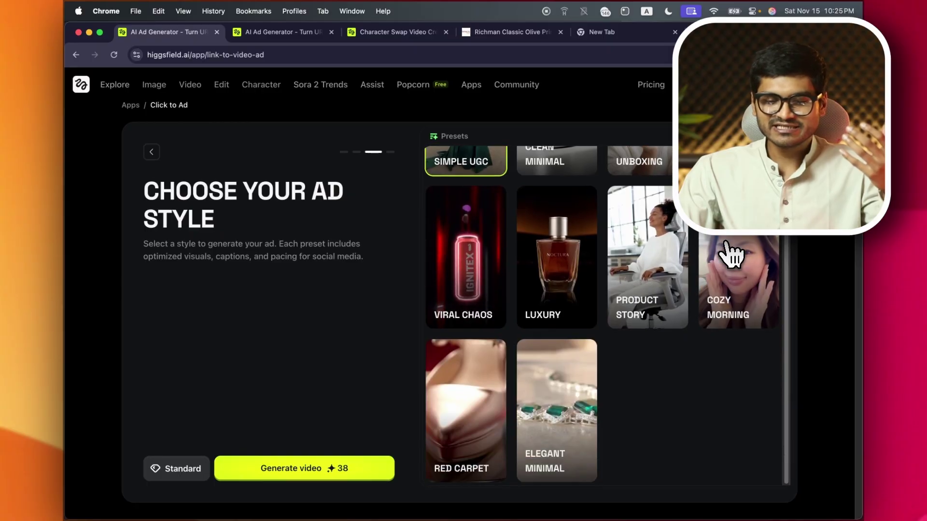
scroll(540, 290, up, 4)
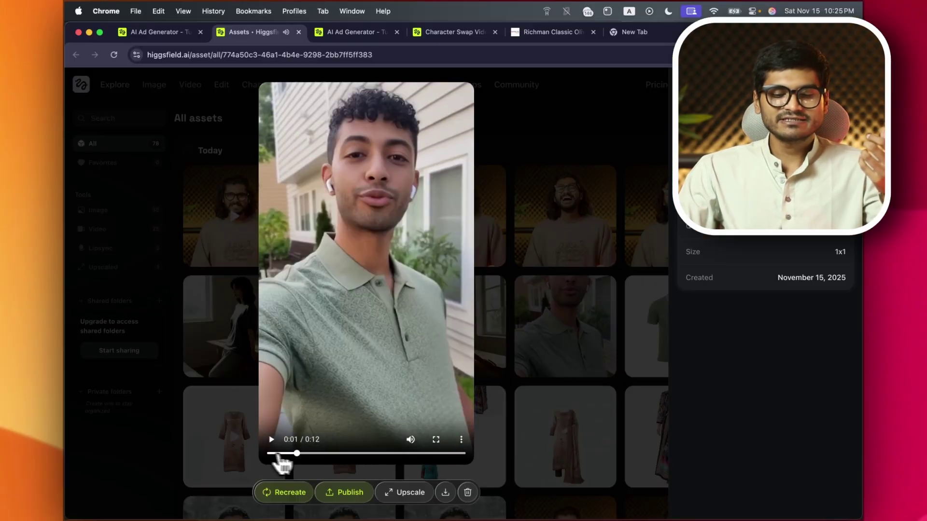
- Play back the generated polo shirt ad from the assets, replay parts of it, and close the video
click(272, 454)
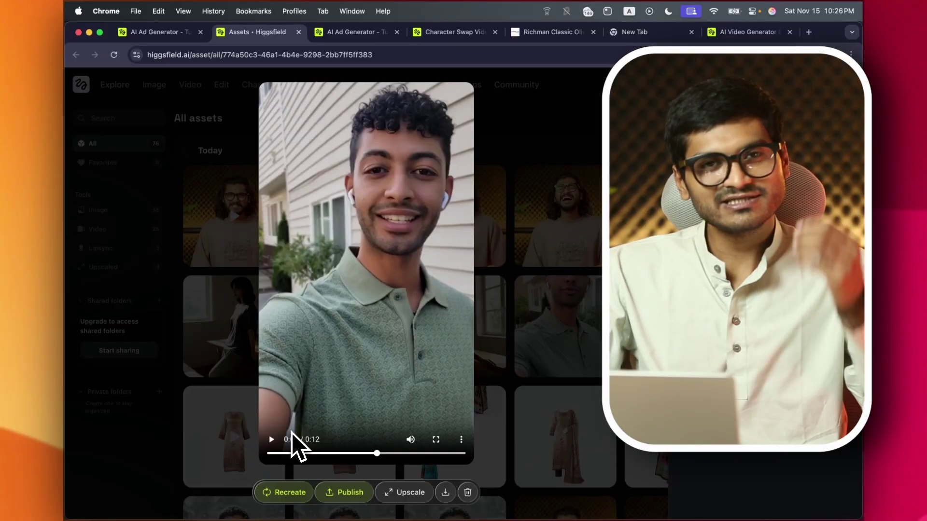
click(323, 454)
drag(414, 454, 337, 453)
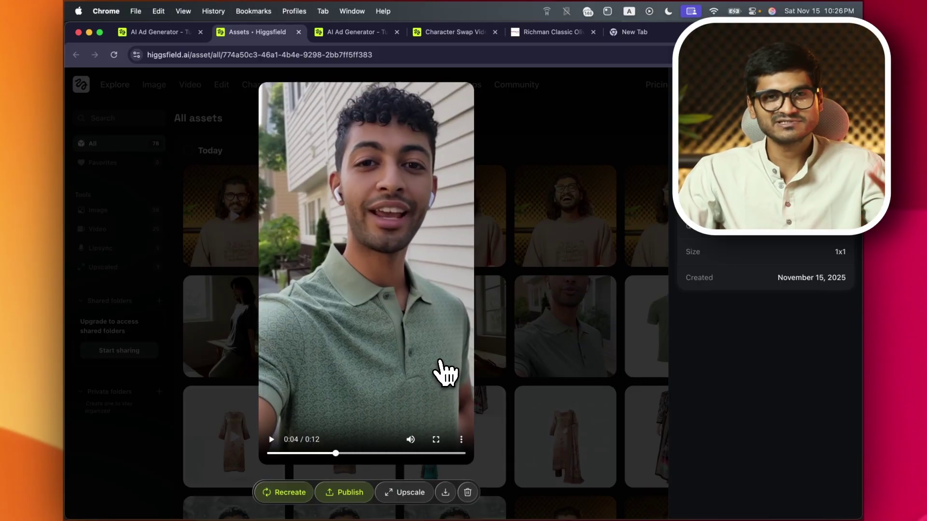
click(582, 172)
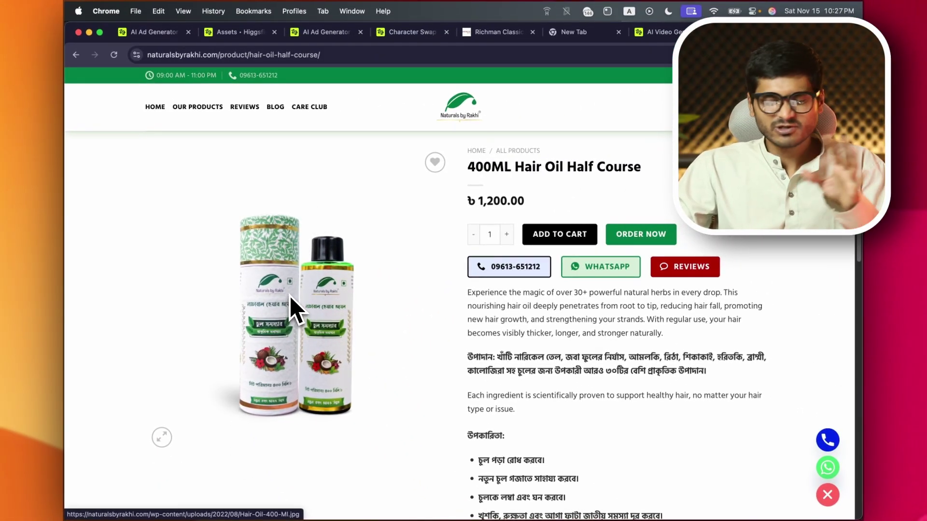
- Switch from the hair oil product page to its Click to Ad product kit and view the product images enlarged
click(140, 32)
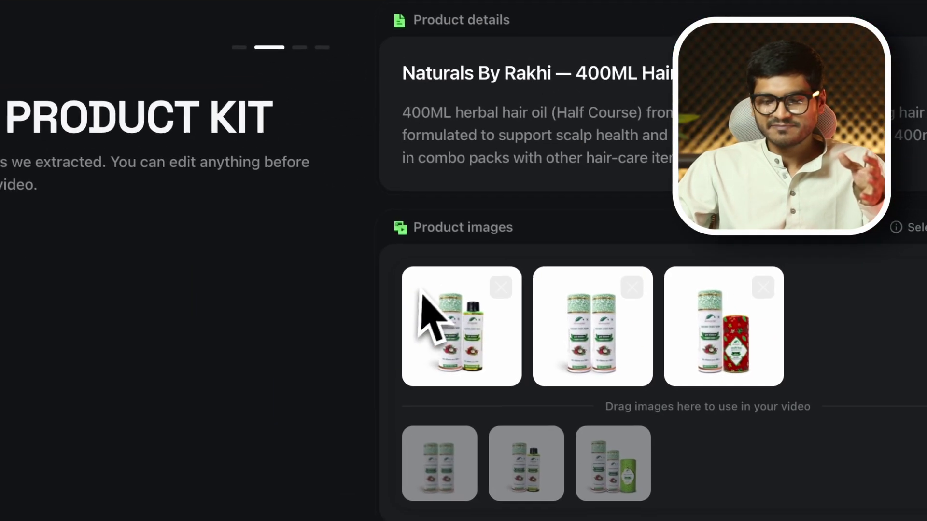
click(449, 329)
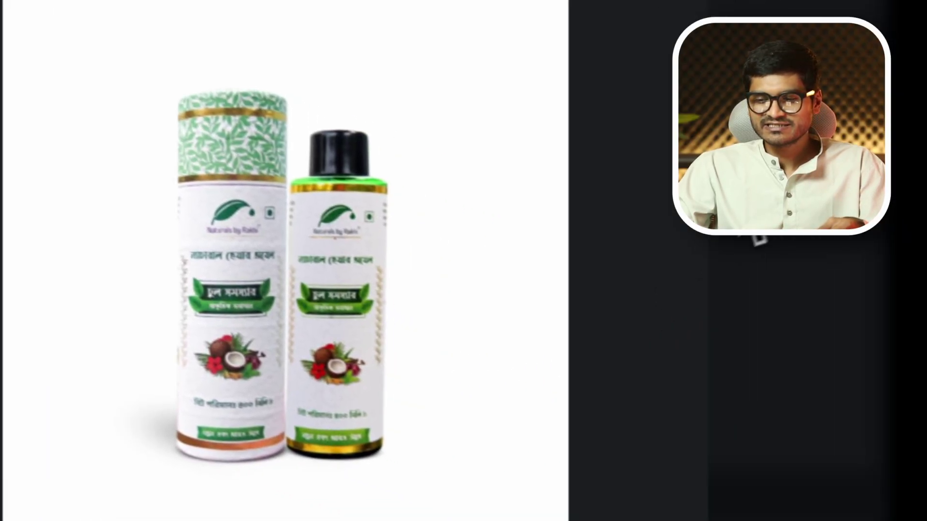
key(Escape)
click(416, 282)
click(708, 242)
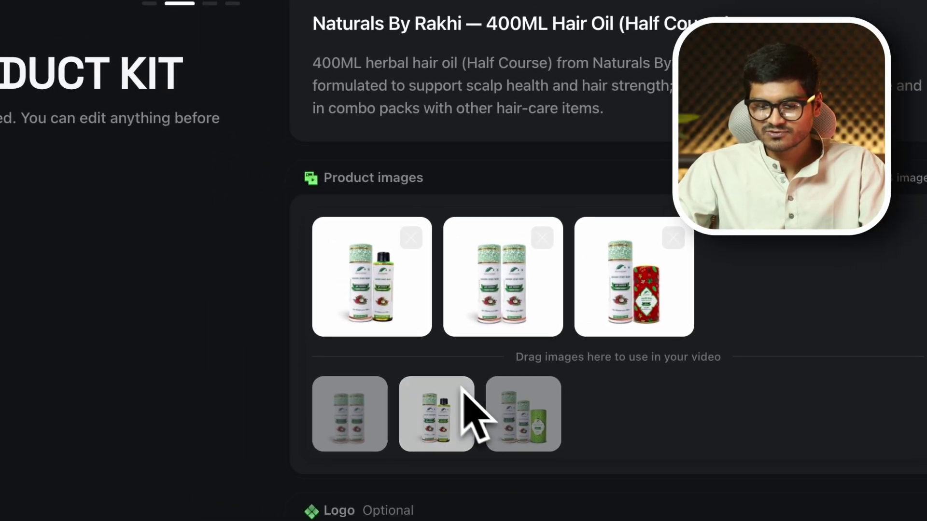
- Review the hair oil kit's logo enlarged, along with its brand colors and product images
scroll(425, 376, down, 5)
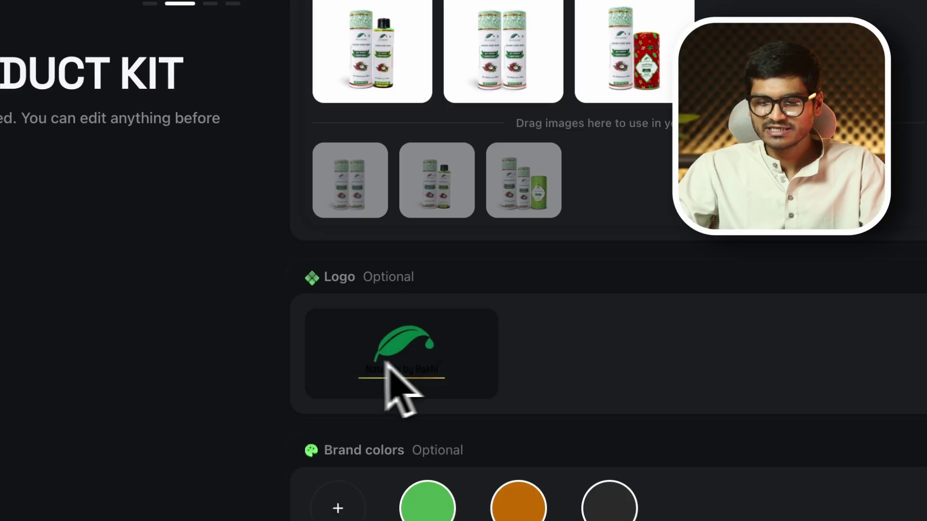
click(432, 374)
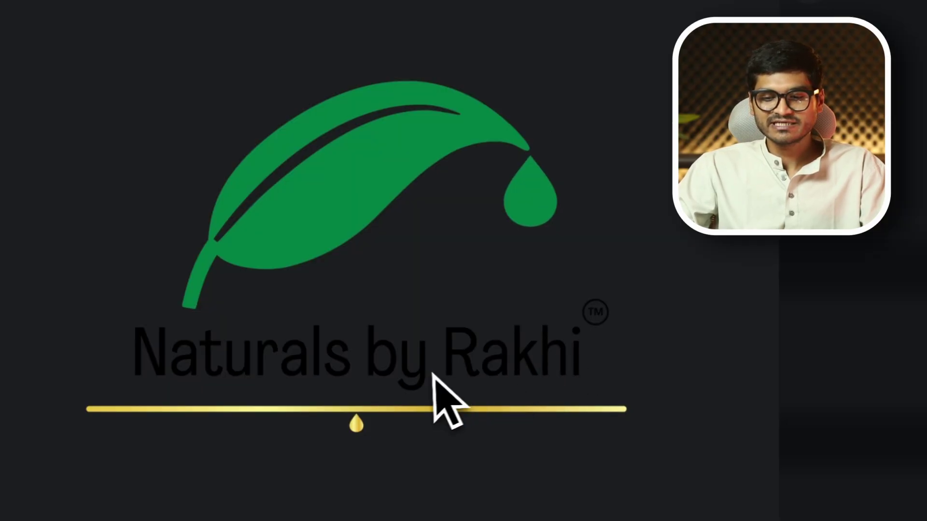
click(393, 345)
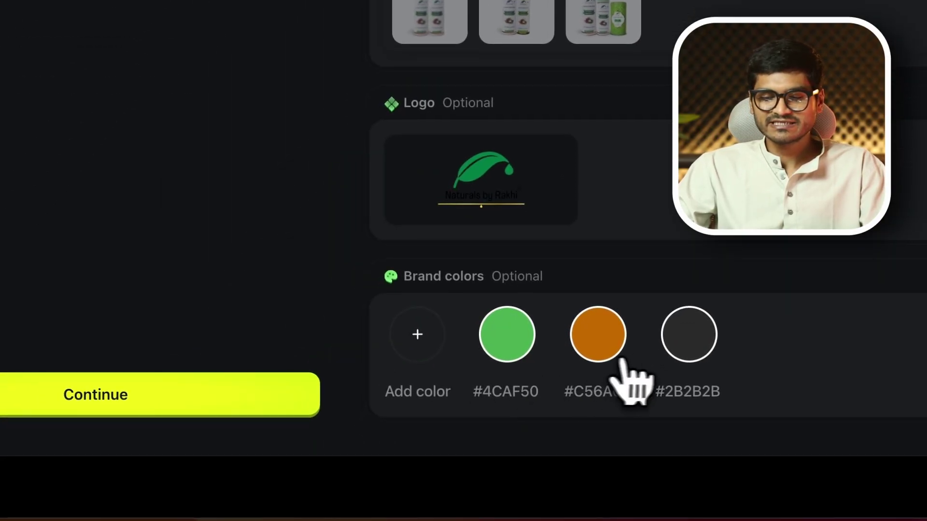
scroll(628, 328, up, 5)
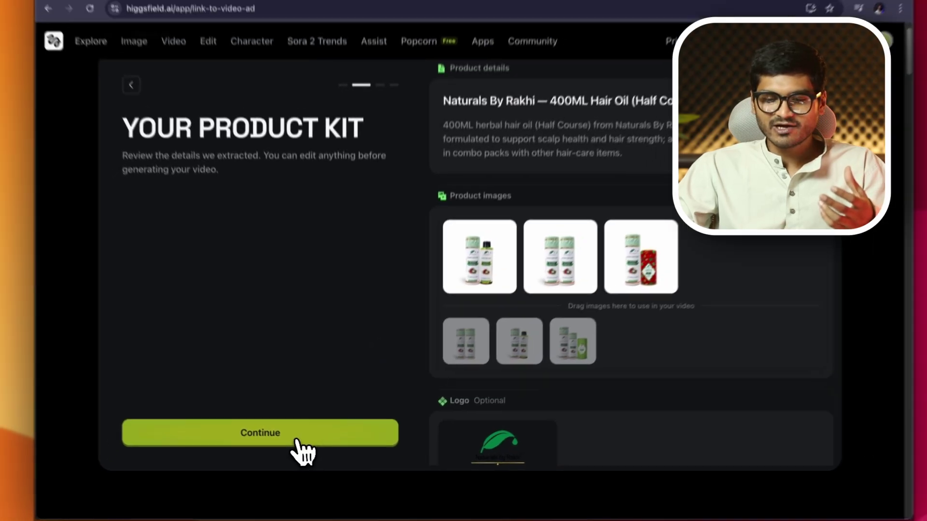
- Continue from the hair oil product kit to the ad style selection and choose the Unboxing preset
click(145, 388)
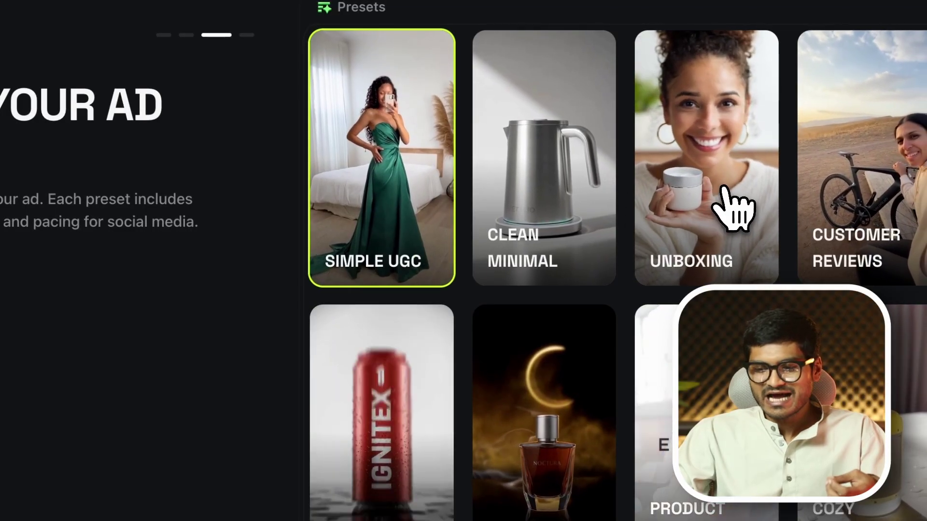
click(658, 210)
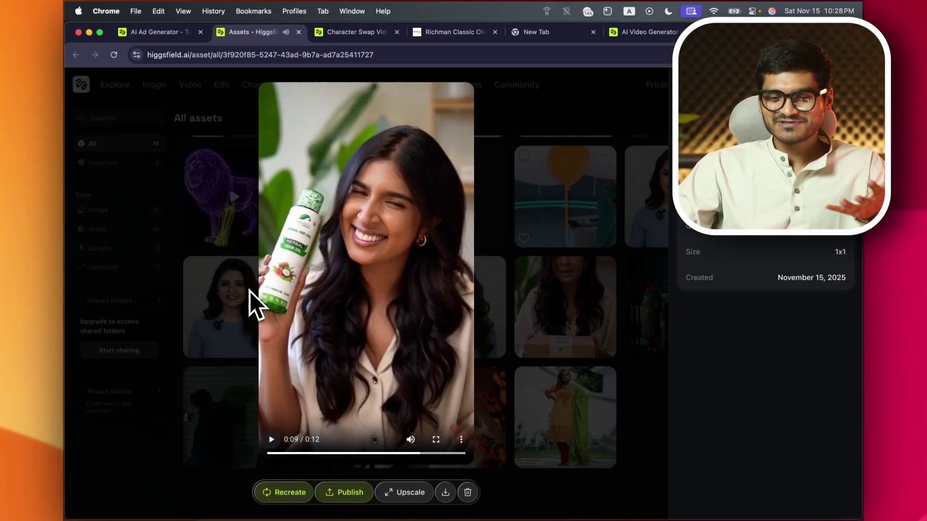
- Play back the generated hair oil unboxing ad and replay parts of it
drag(327, 454, 408, 454)
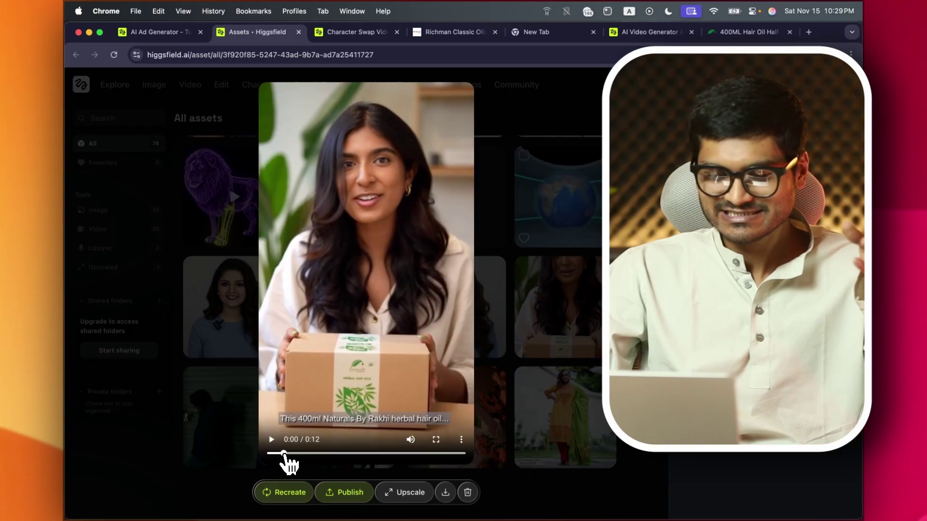
drag(285, 453, 420, 454)
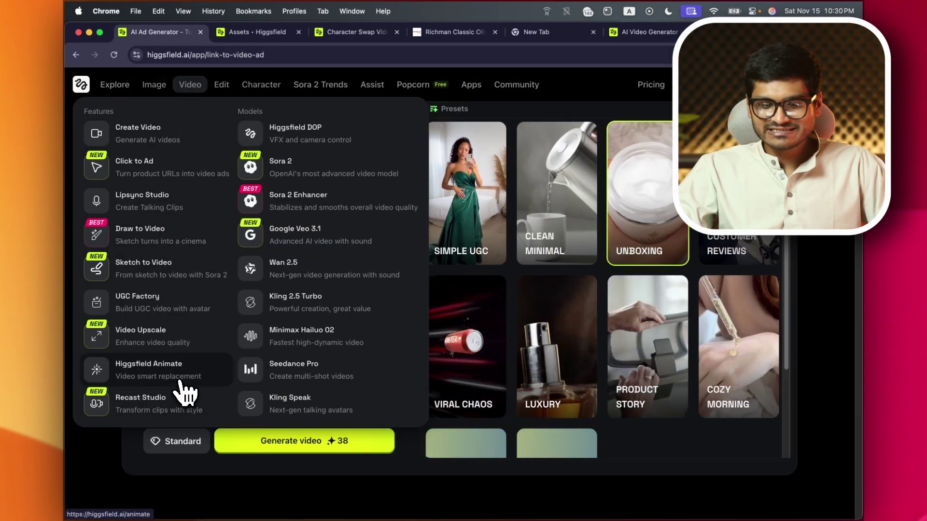
- Open Lipsync Studio from the video features and bring up the voice selection for generating speech
scroll(299, 369, down, 2)
scroll(301, 372, up, 1)
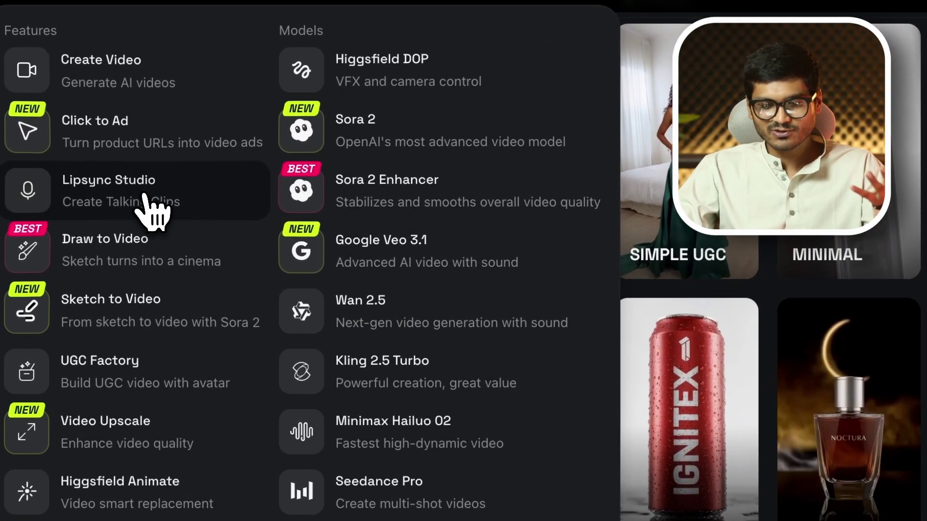
click(154, 193)
click(240, 376)
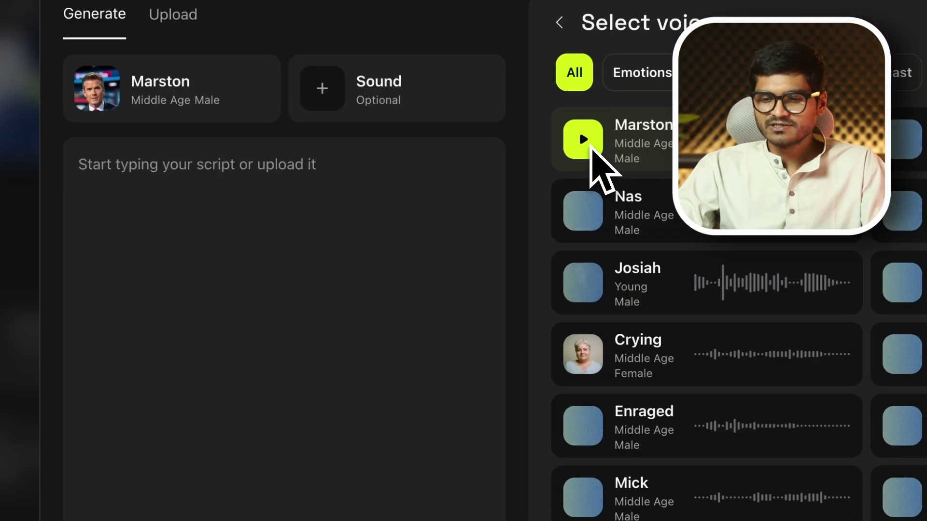
- Preview the Marston and Enraged voices and select the Joyful voice
click(591, 146)
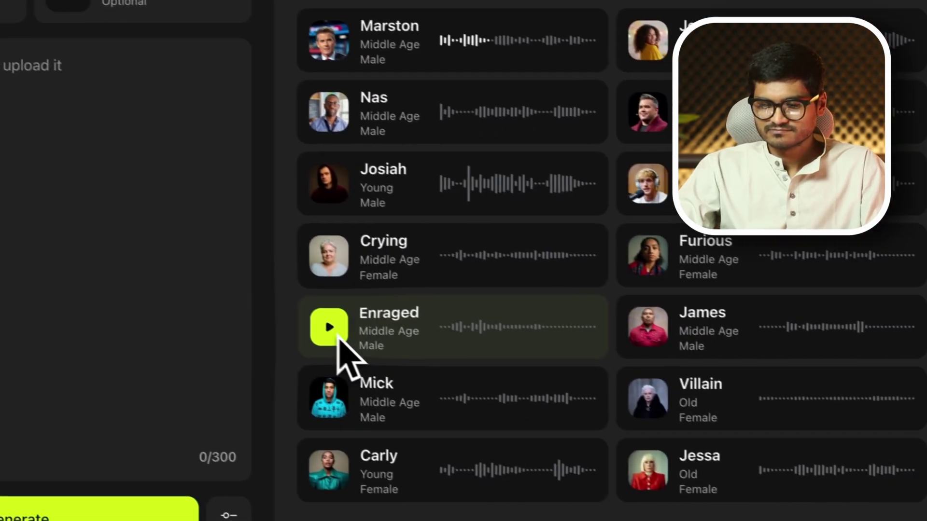
click(583, 426)
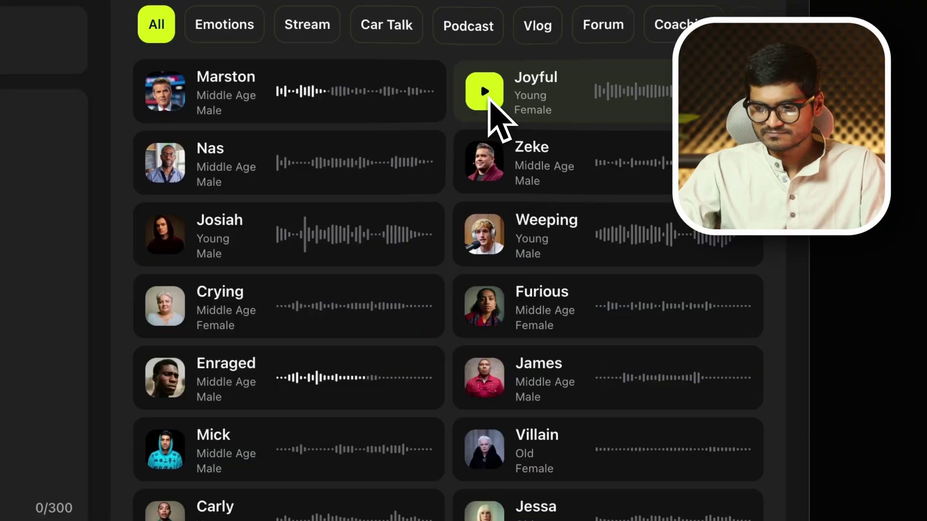
click(634, 41)
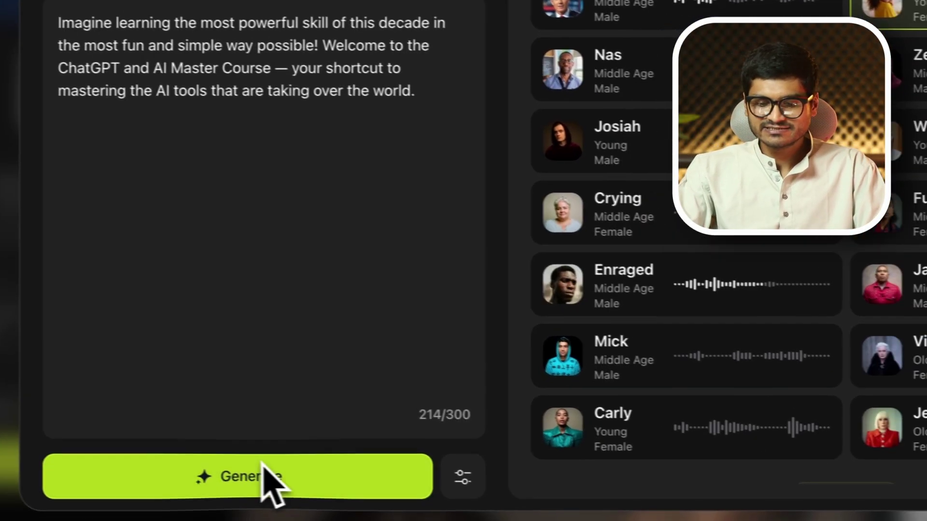
- Generate speech from the script starting "Imagine learning the most powerful skill of this decade" and play the result
click(309, 483)
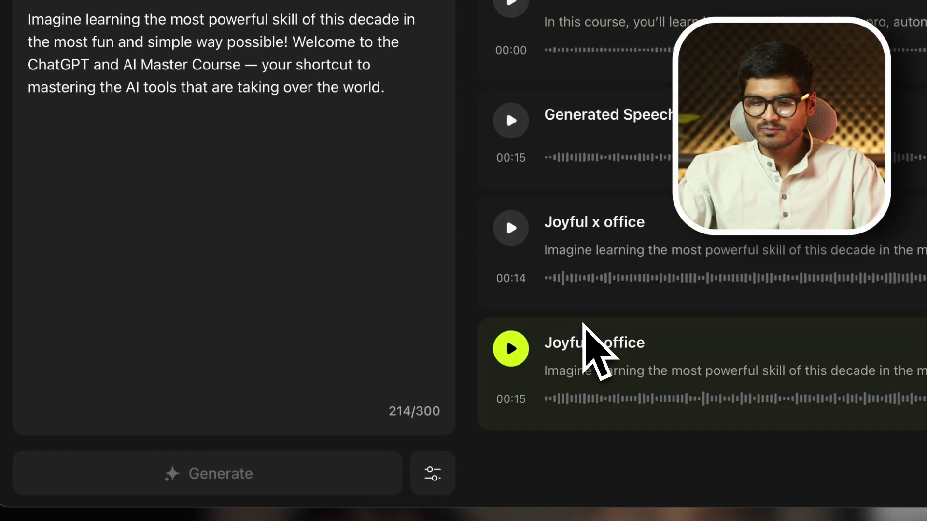
click(514, 350)
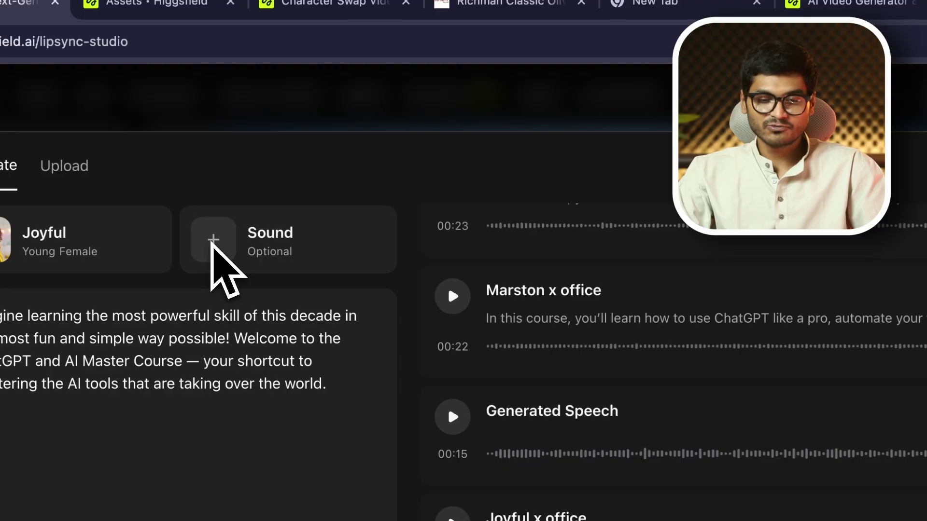
- Look through the background sounds without choosing one, and use the 15-second Joyful x office speech as the audio
click(214, 240)
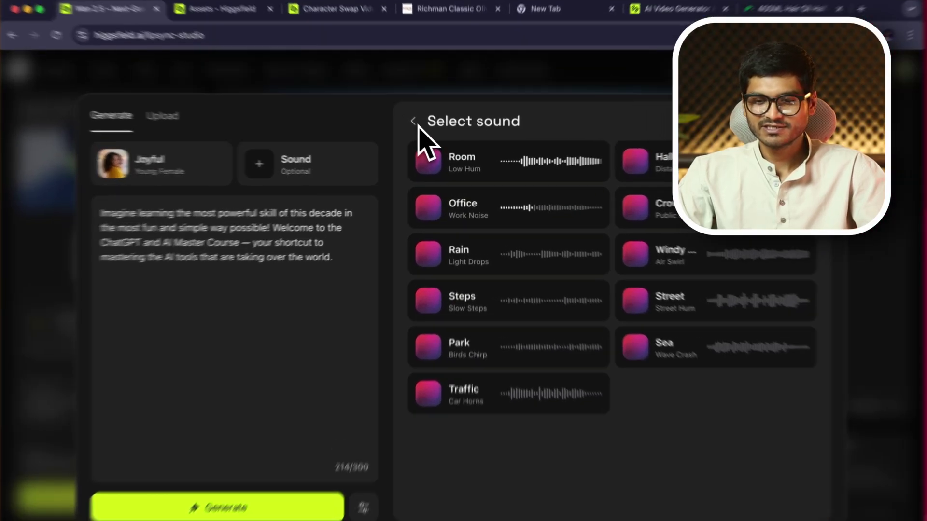
click(422, 129)
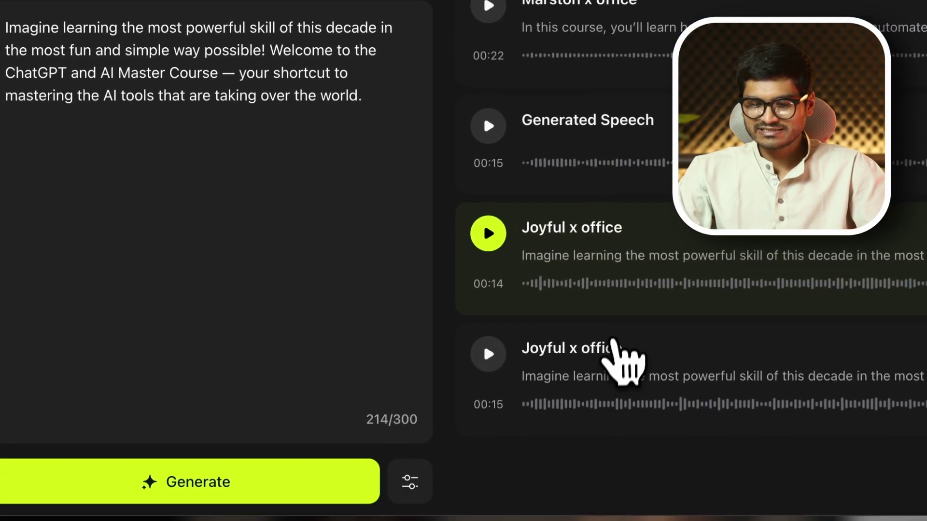
click(621, 355)
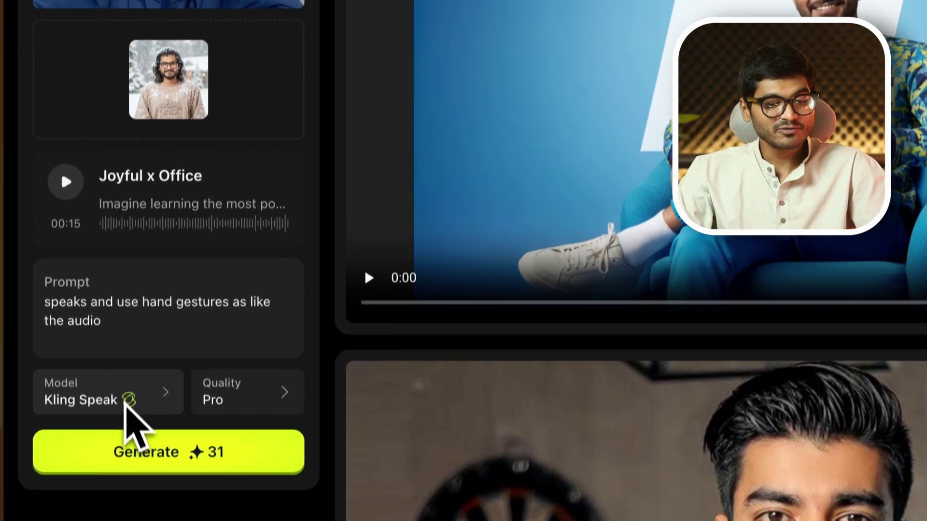
- Review the available lipsync models, keep Kling Speak selected, and clear the prompt text
click(129, 354)
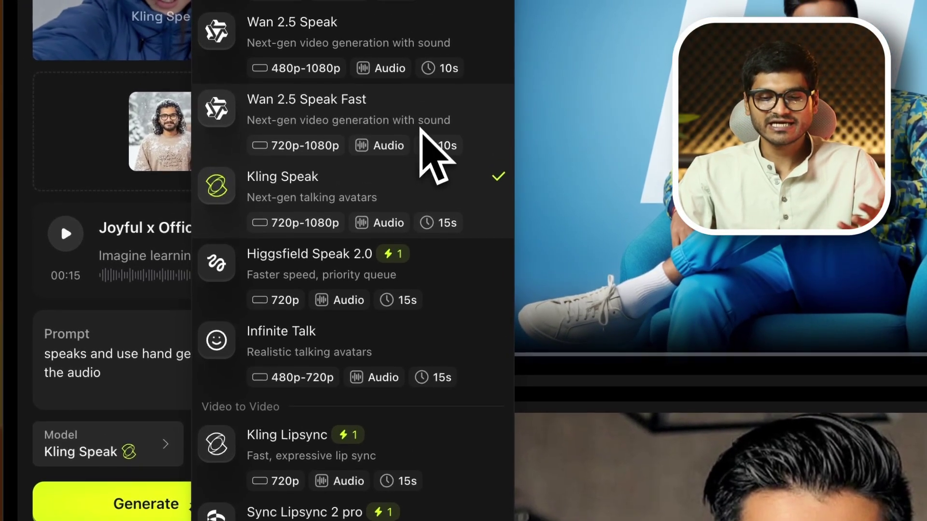
click(398, 209)
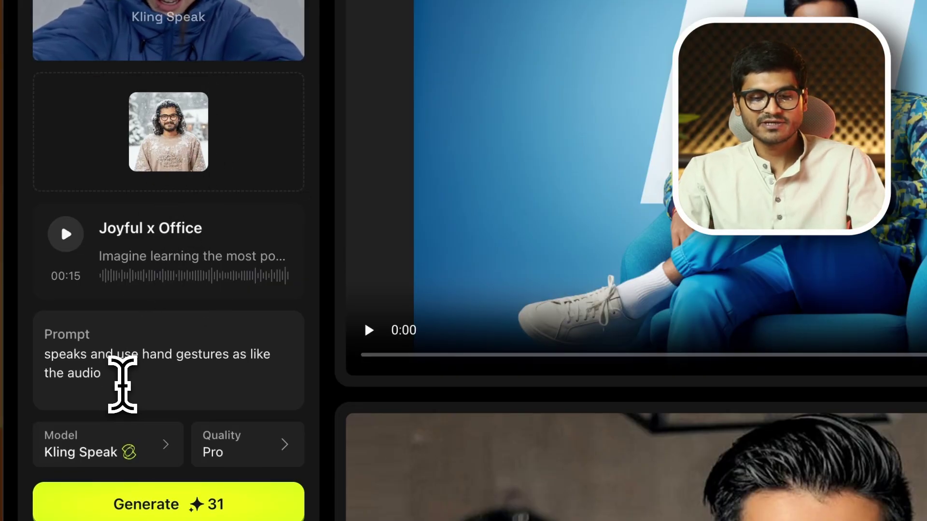
key(super+a)
key(BackSpace)
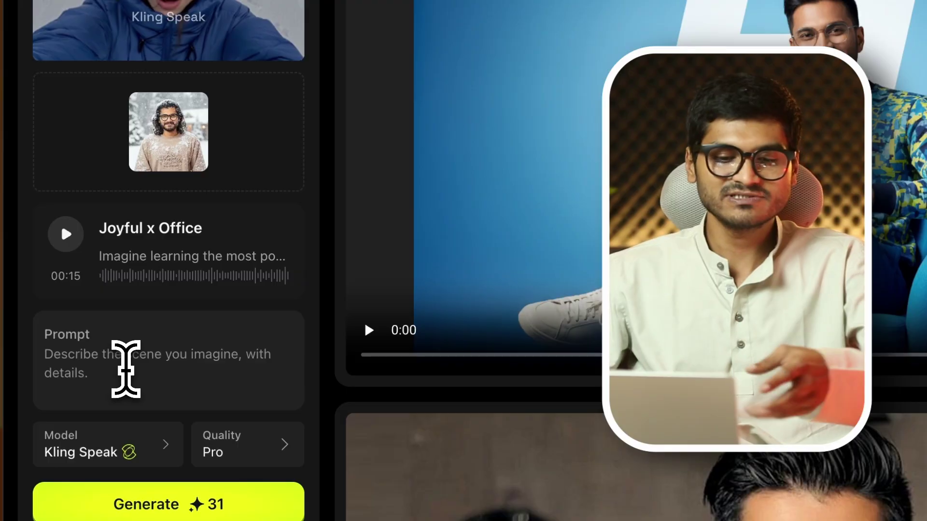
- Open the Nano Banana image model in the assets tab and return to the Lipsync Studio tab
scroll(160, 444, down, 1)
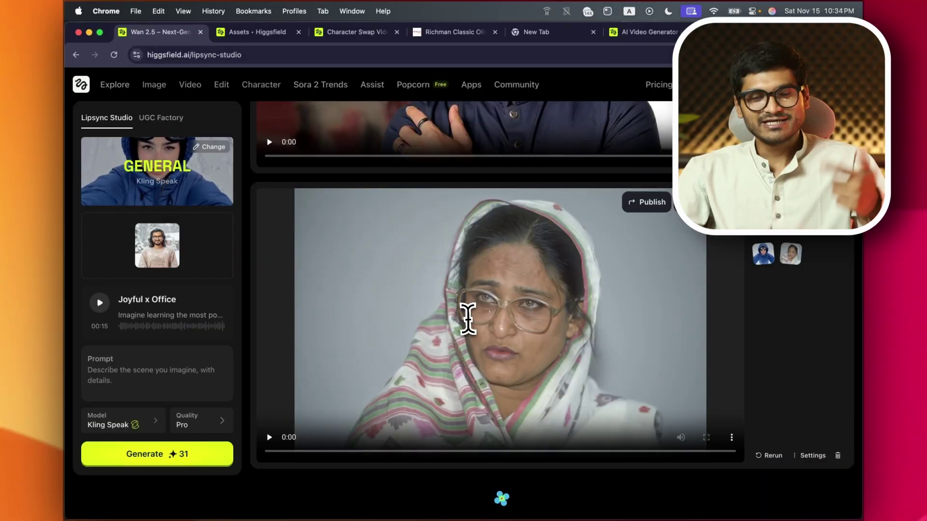
click(265, 34)
mouse_move(195, 76)
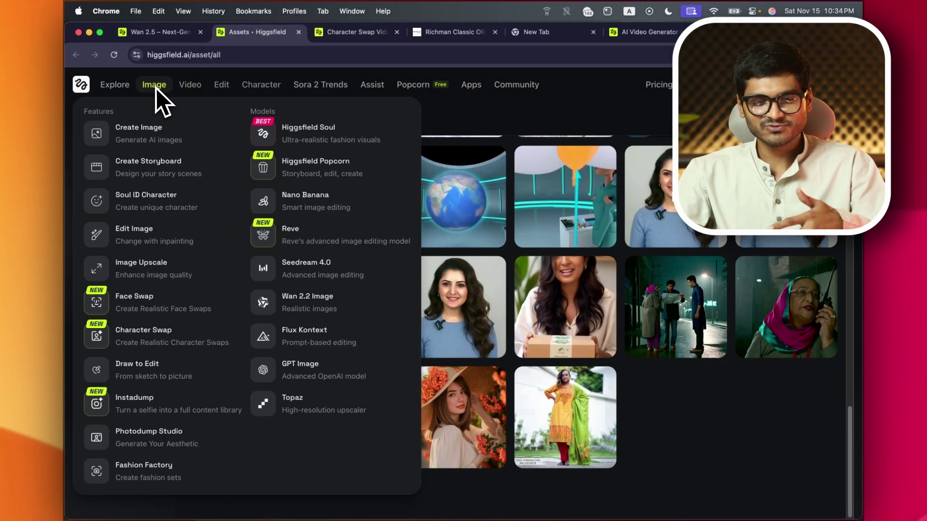
click(341, 205)
click(155, 32)
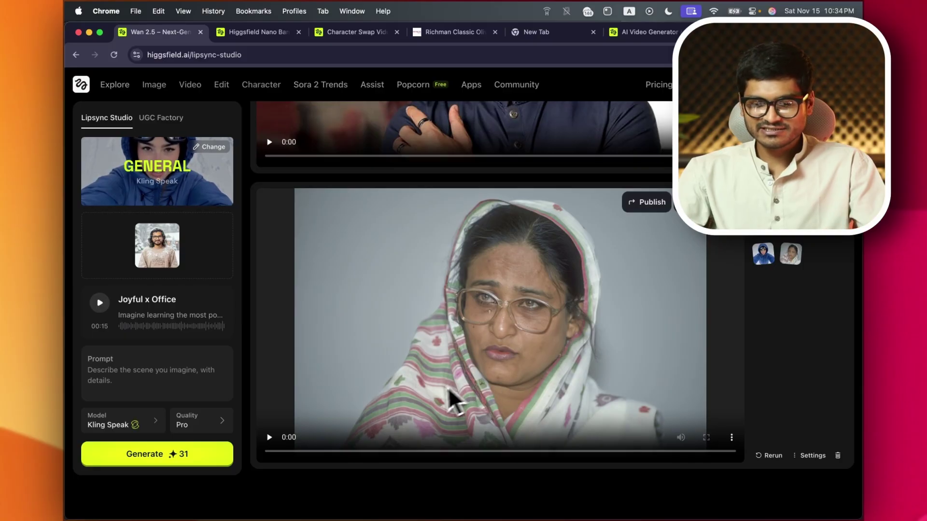
- Play the generated lipsync videos of the woman in the headscarf and the man beside the dartboard
click(268, 437)
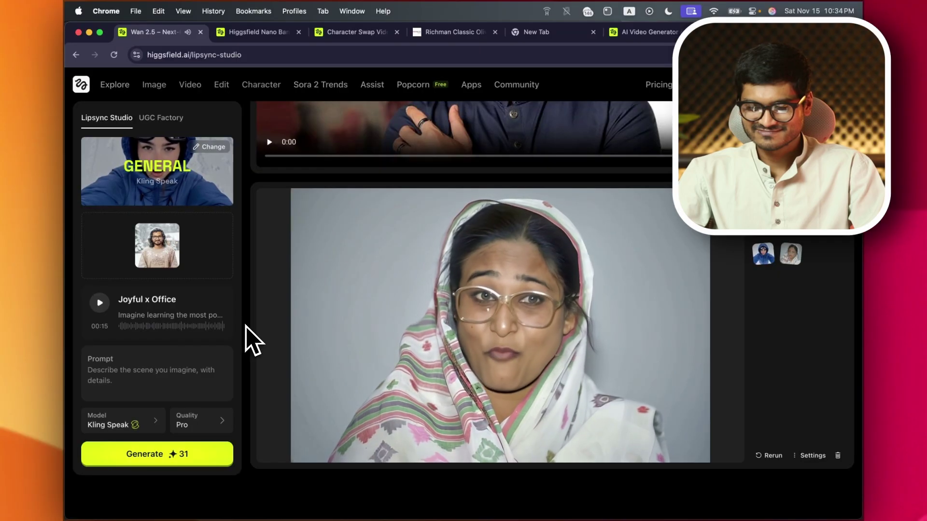
scroll(287, 381, up, 6)
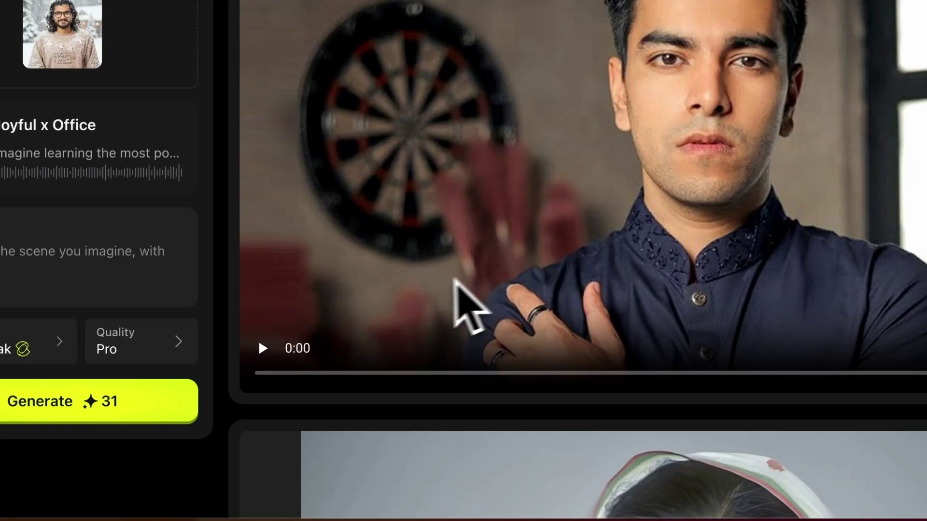
click(263, 349)
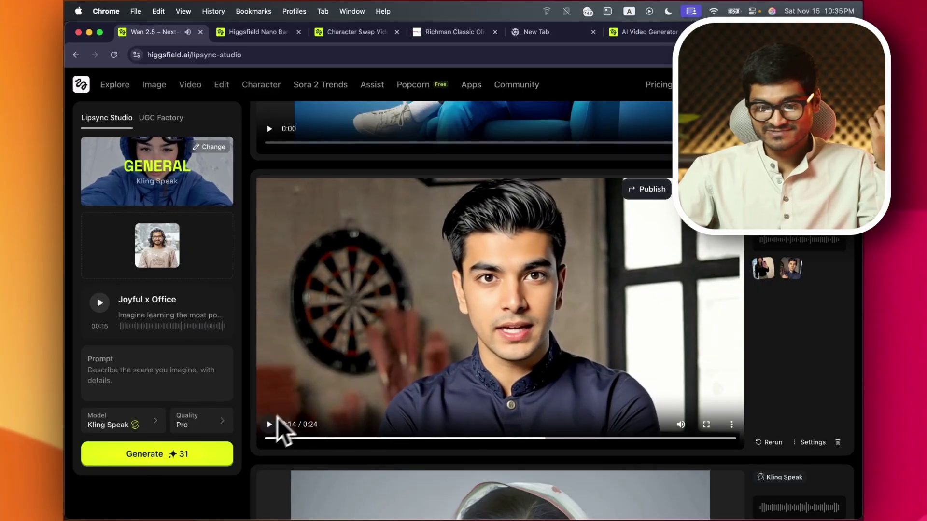
scroll(347, 379, up, 5)
scroll(352, 379, down, 4)
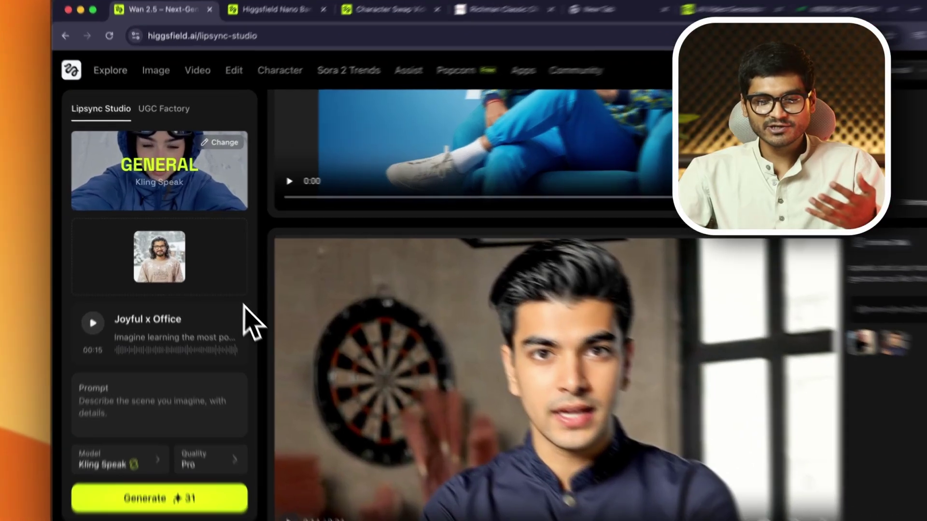
- Remove the selected speech, open the audio upload option, and play the previously uploaded WAV voice recording
click(233, 285)
click(140, 314)
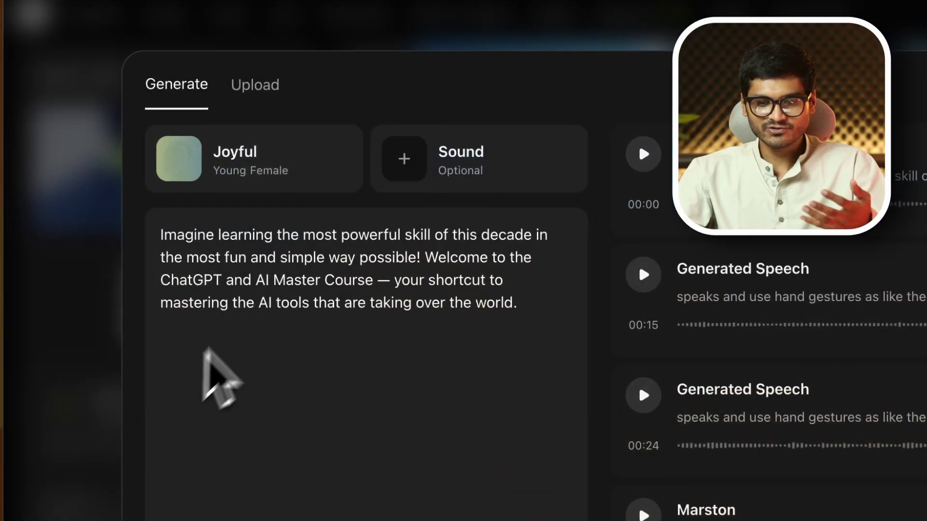
click(261, 91)
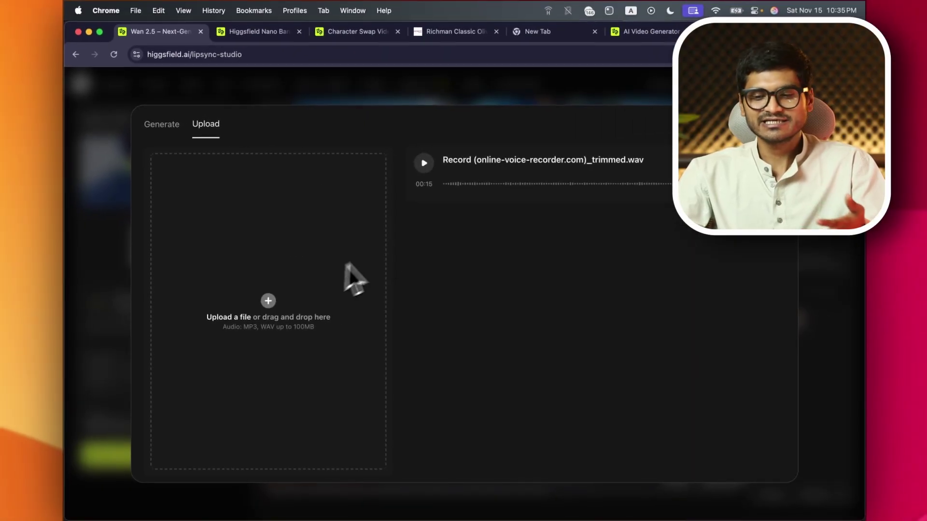
click(422, 164)
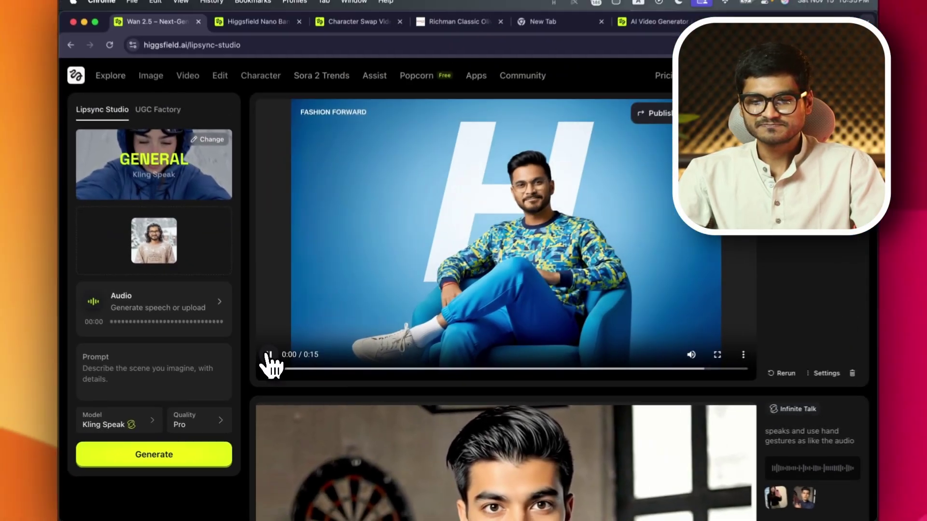
- Play the lipsync video of the man in the blue armchair and look over the Edit and Character features
click(8, 285)
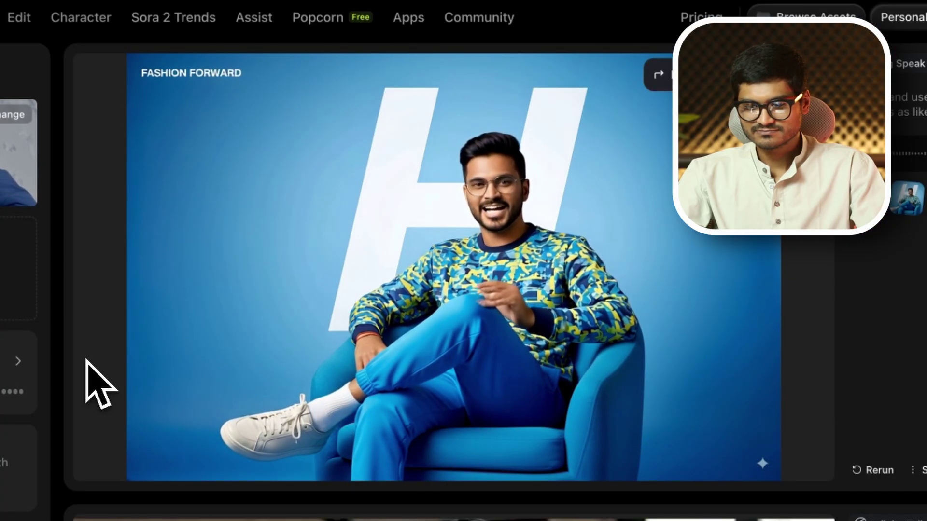
mouse_move(87, 361)
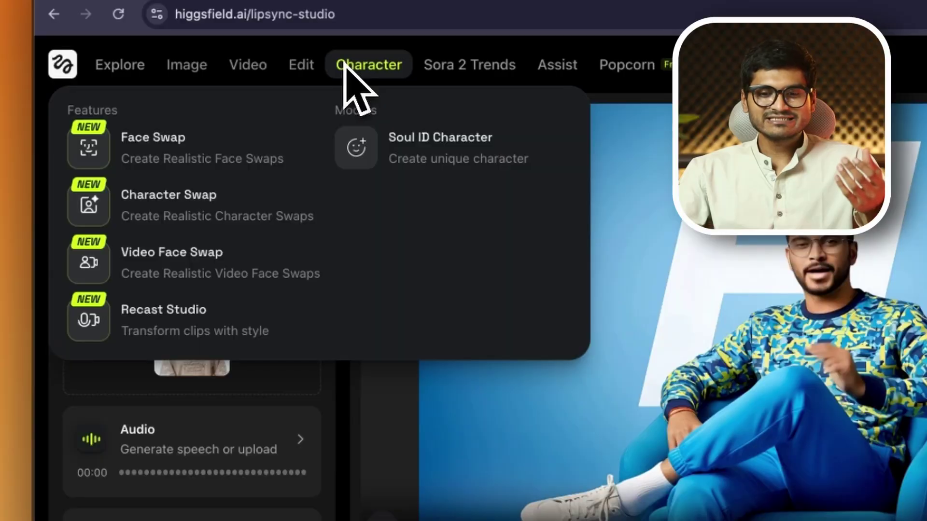
mouse_move(319, 68)
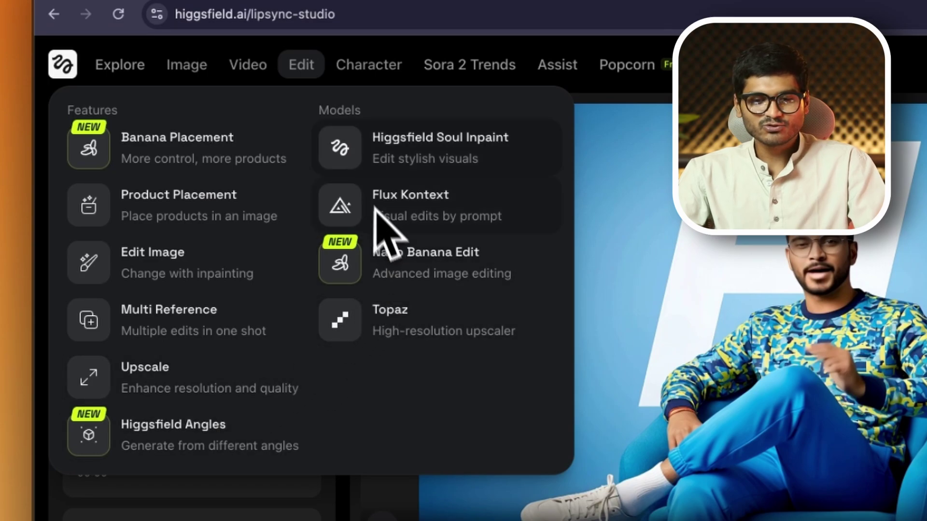
mouse_move(356, 80)
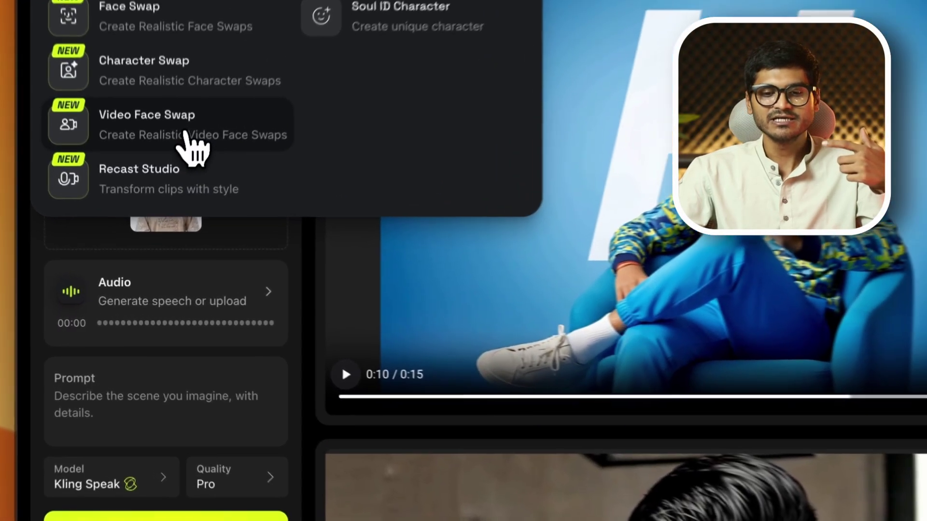
- Open the Video Face Swap app and bring up the options for the loaded video of the woman in the blue sweater
click(182, 280)
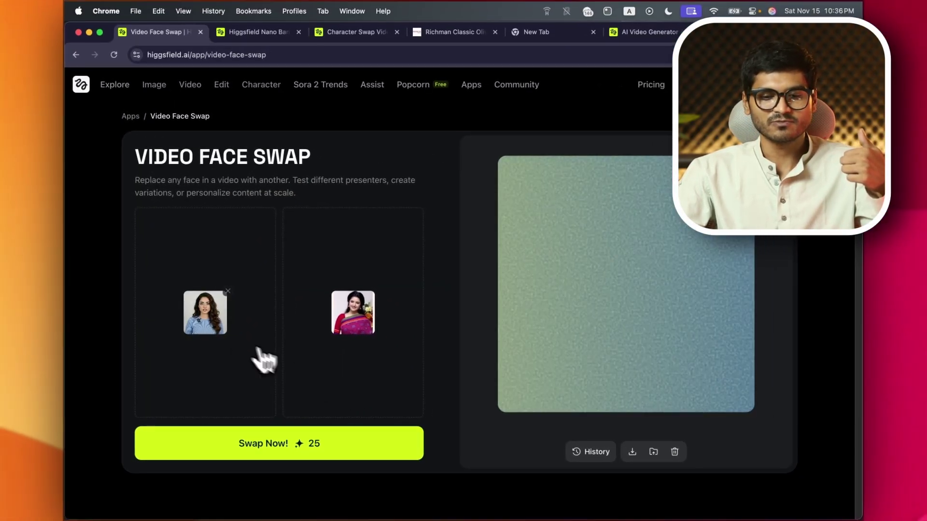
mouse_move(248, 308)
right_click(215, 303)
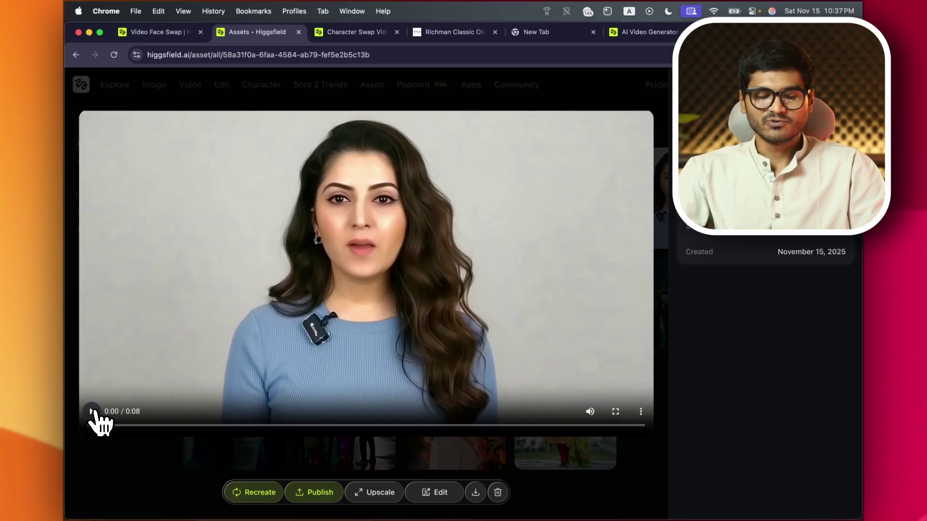
- Play the generated video of the woman in the blue sweater and step through the adjacent assets
click(92, 412)
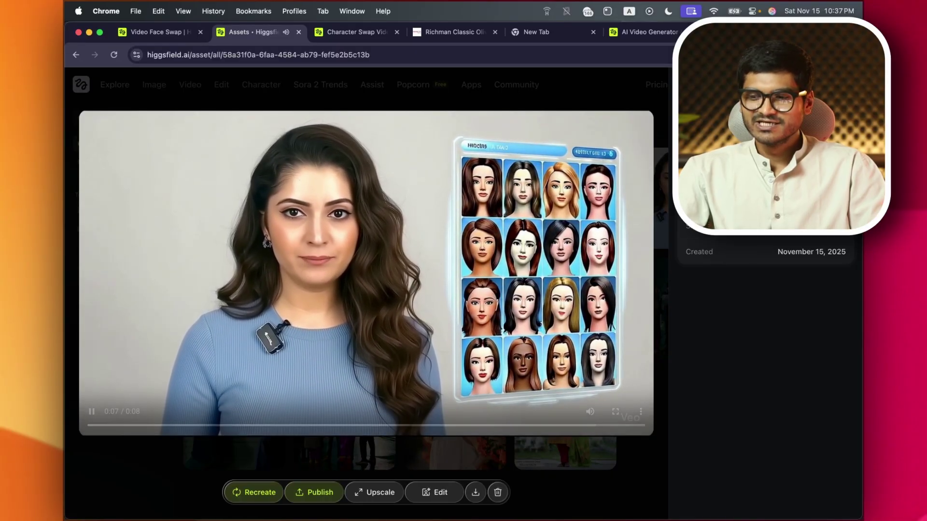
key(Right)
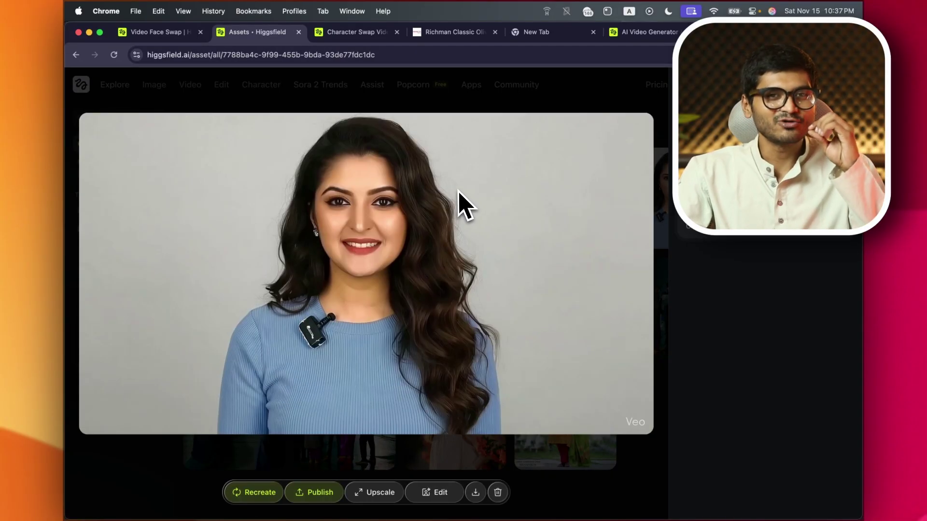
key(Right)
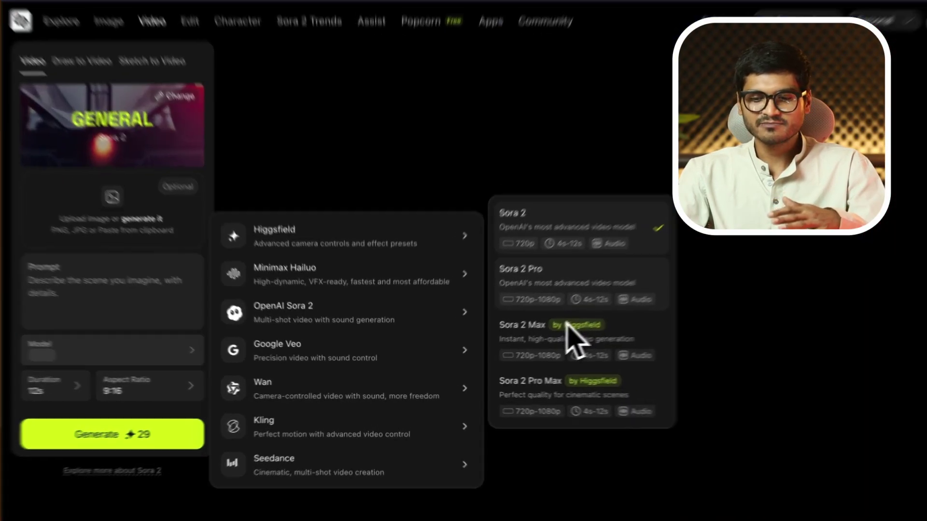
- Switch the video generator to another OpenAI Sora 2 model variant and return to the Assets tab
click(529, 295)
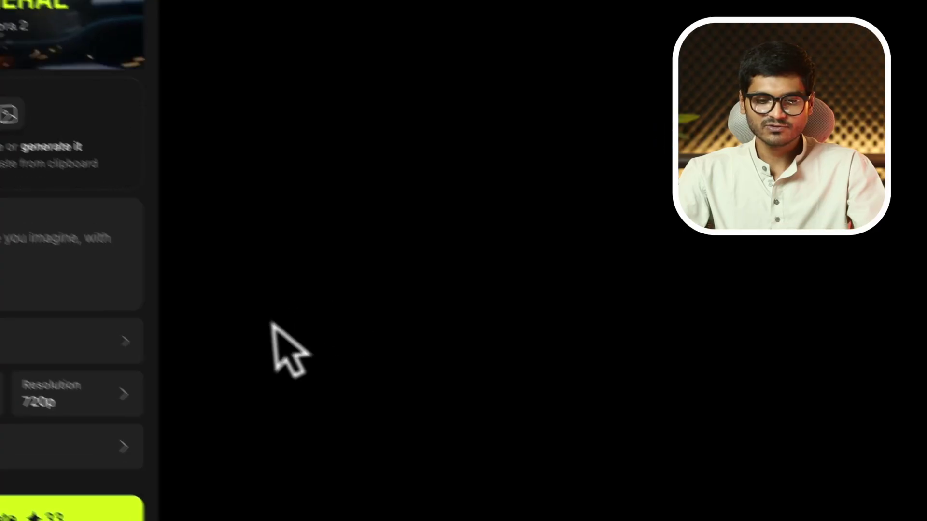
click(166, 344)
mouse_move(147, 269)
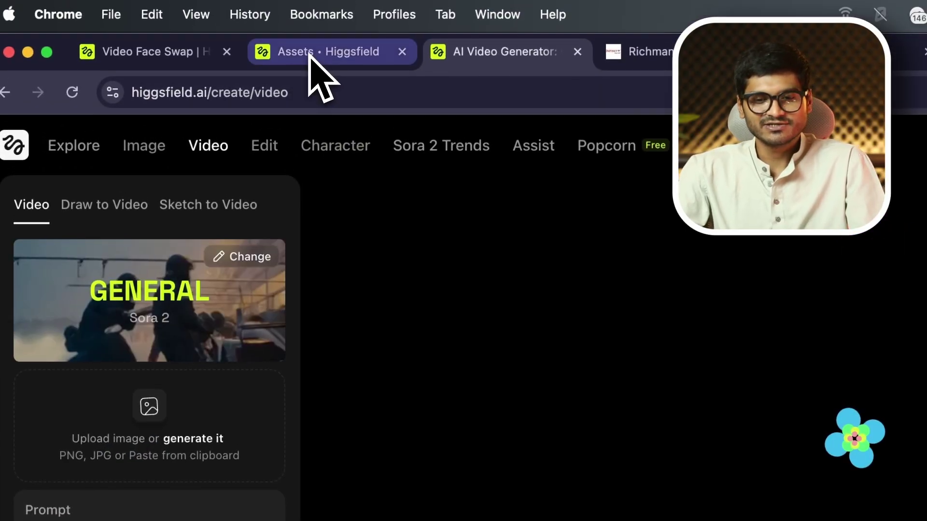
click(309, 52)
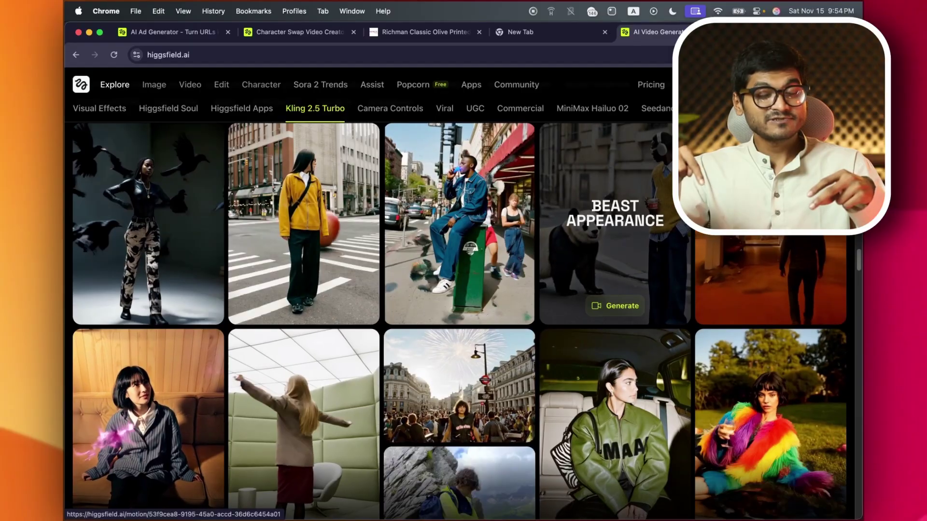
- Look over the Kling 2.5 Turbo presets and compare the annual and monthly prices of the subscription plans
scroll(463, 318, down, 1)
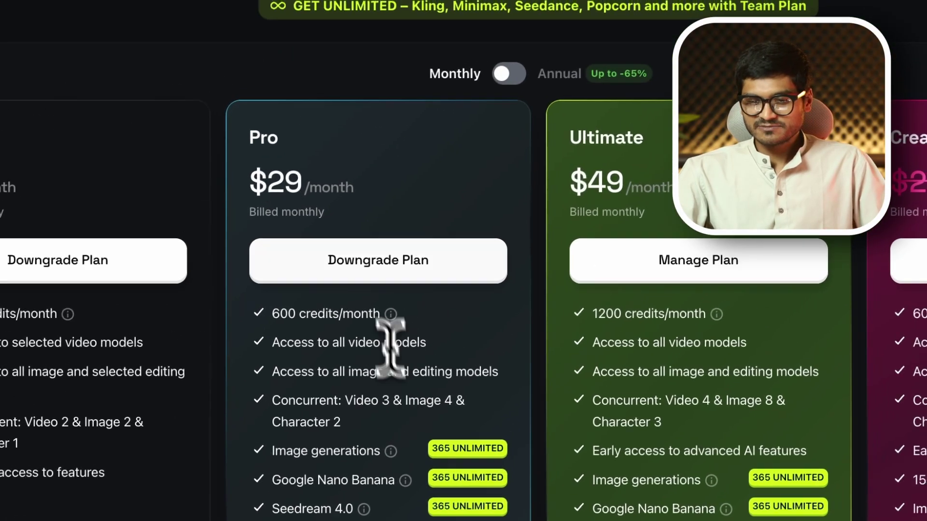
click(535, 135)
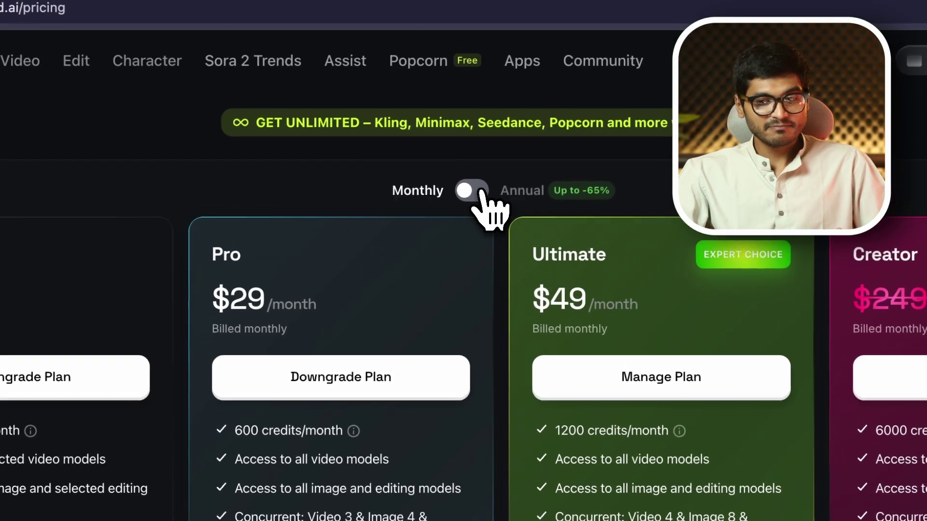
click(505, 76)
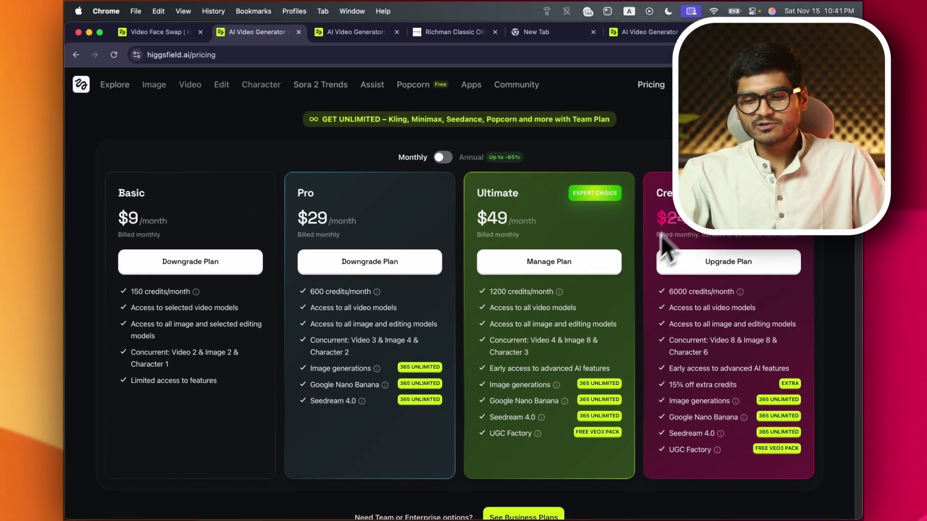
- Look over the plan features, return to the Higgsfield home page, and select its web address
scroll(612, 297, down, 5)
click(81, 86)
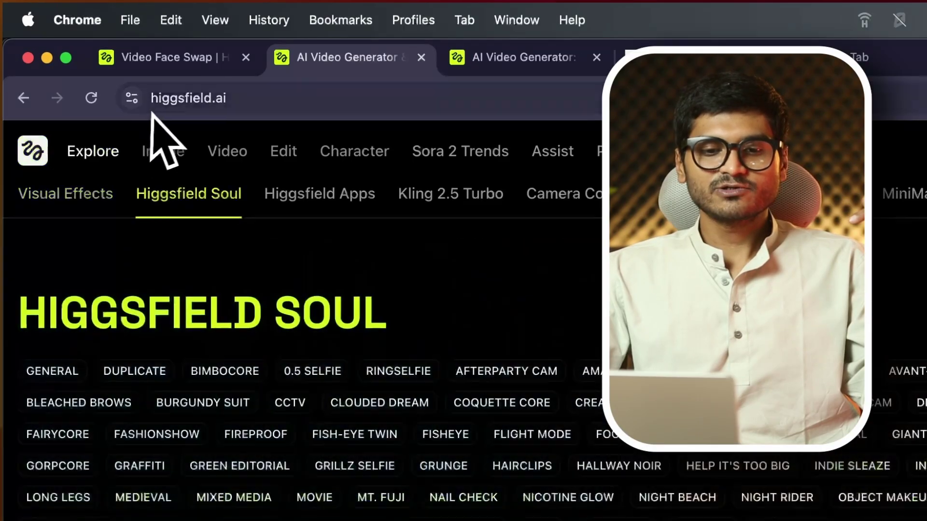
click(285, 103)
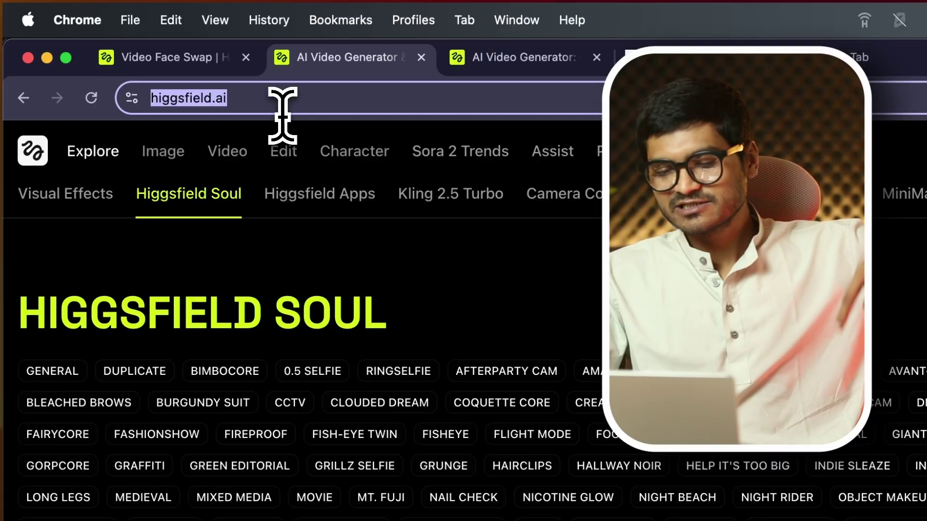